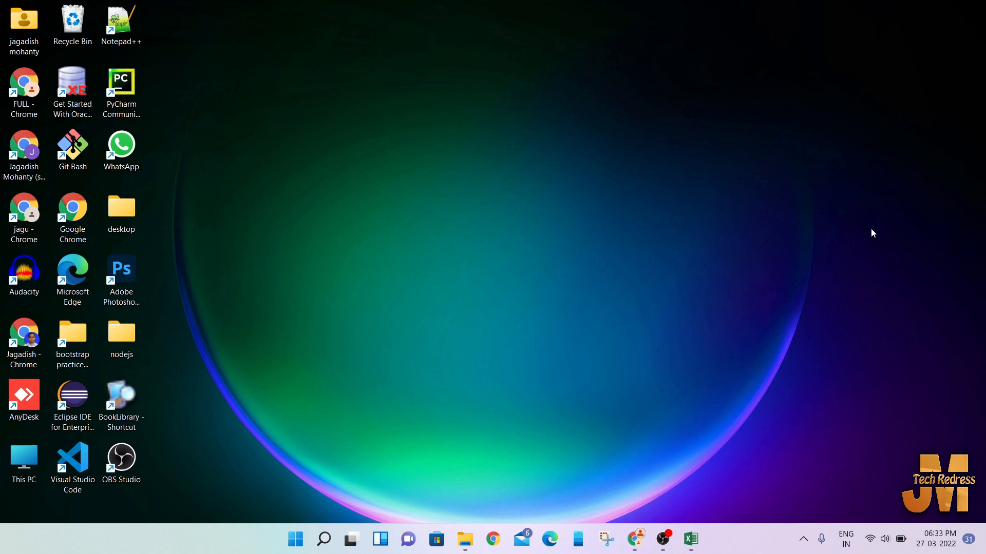
# - Switch to the open Excel workbook and enter the headers mobile no, name, address and pincode in cells A1 to D1
pyautogui.click(691, 539)
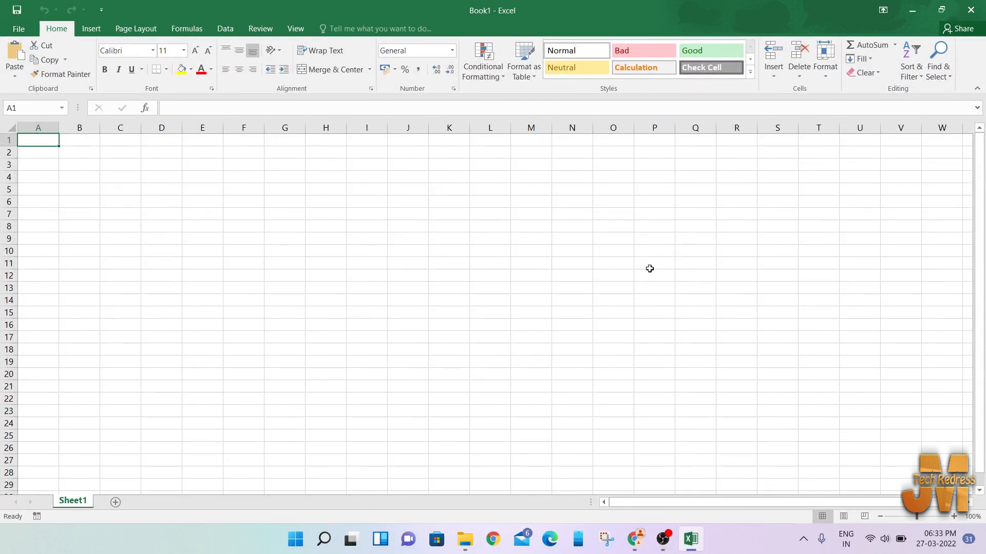
pyautogui.write('mobile no')
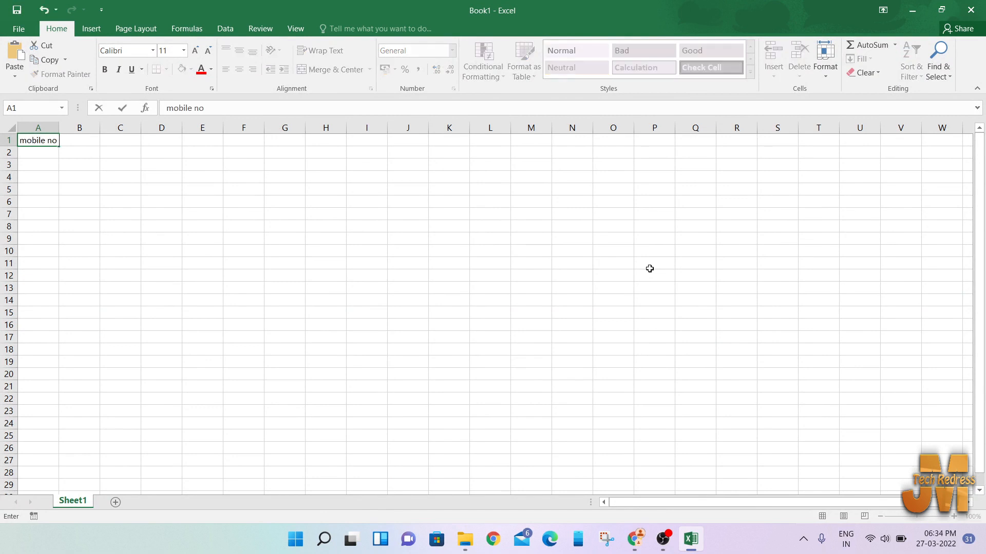
pyautogui.press('Tab')
pyautogui.write('name')
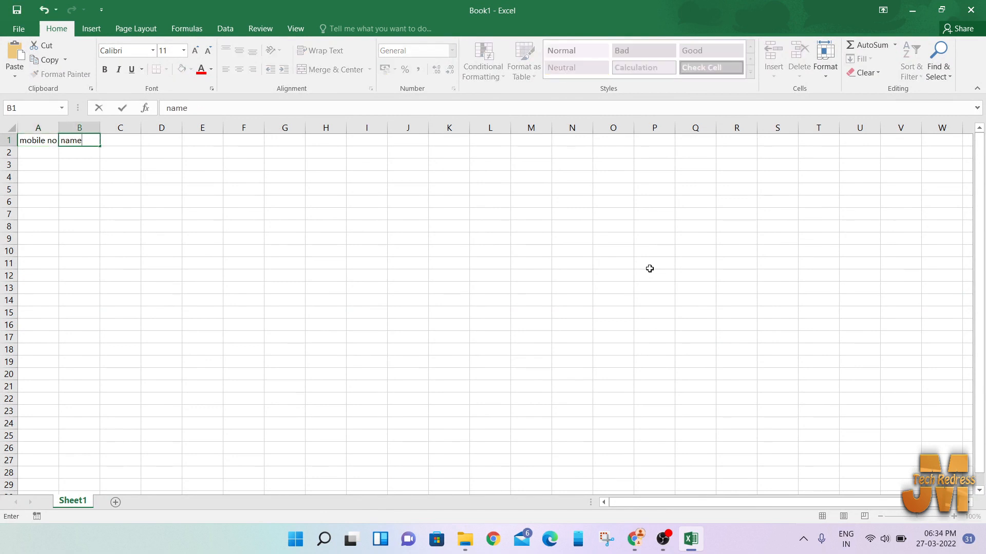
pyautogui.press('Tab')
pyautogui.write('address')
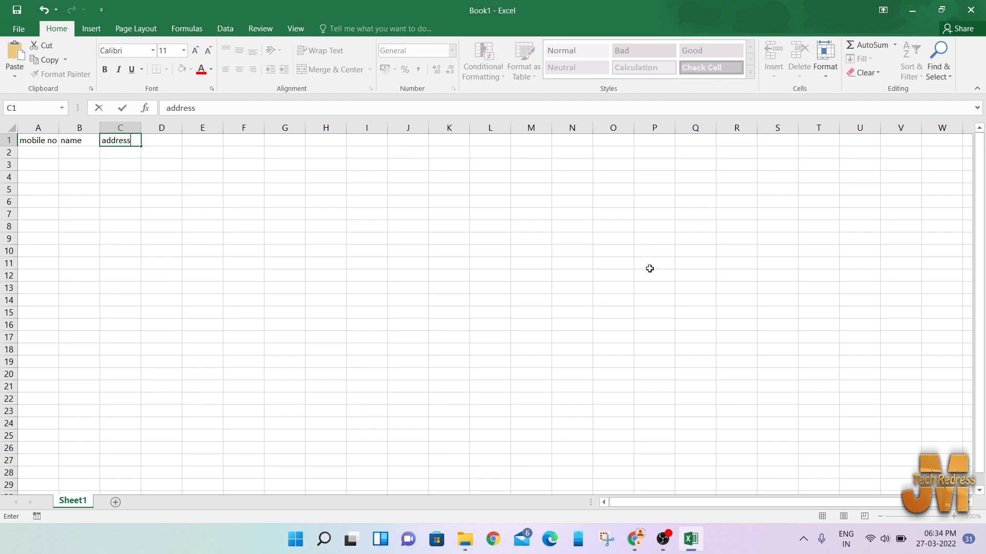
pyautogui.press('Tab')
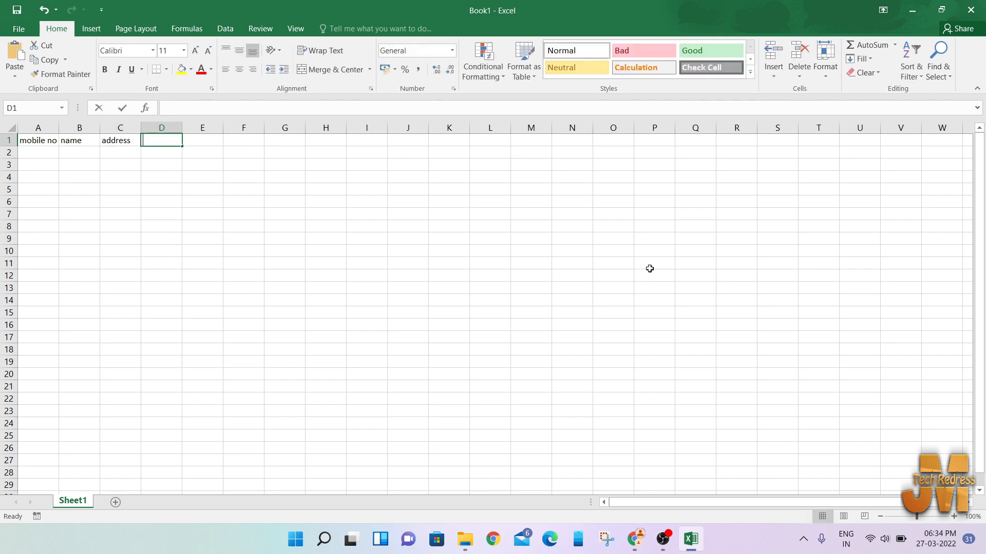
pyautogui.write('pincode')
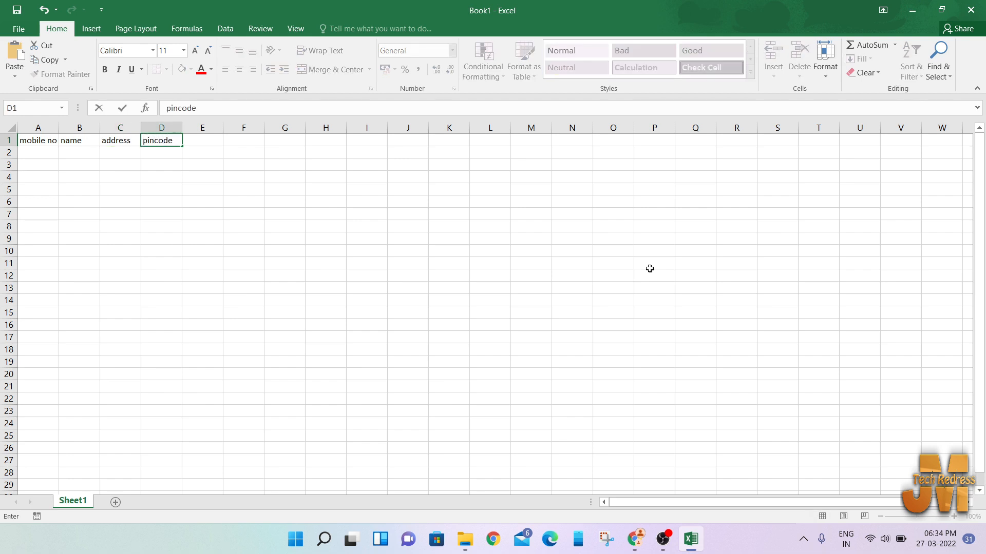
pyautogui.click(122, 221)
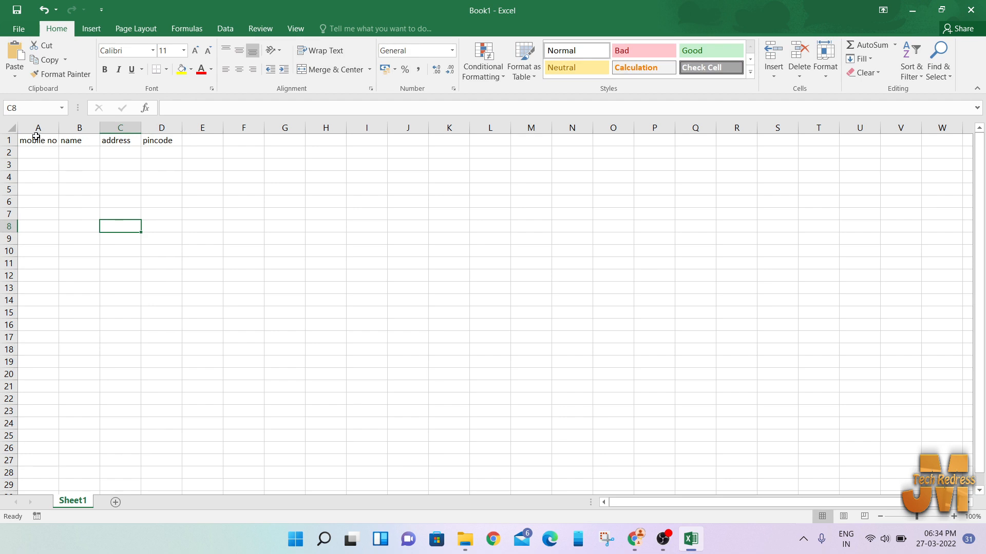
# - Make the header cells A1:D1 bold and autofit their column widths
pyautogui.moveTo(36, 137); pyautogui.dragTo(163, 141)
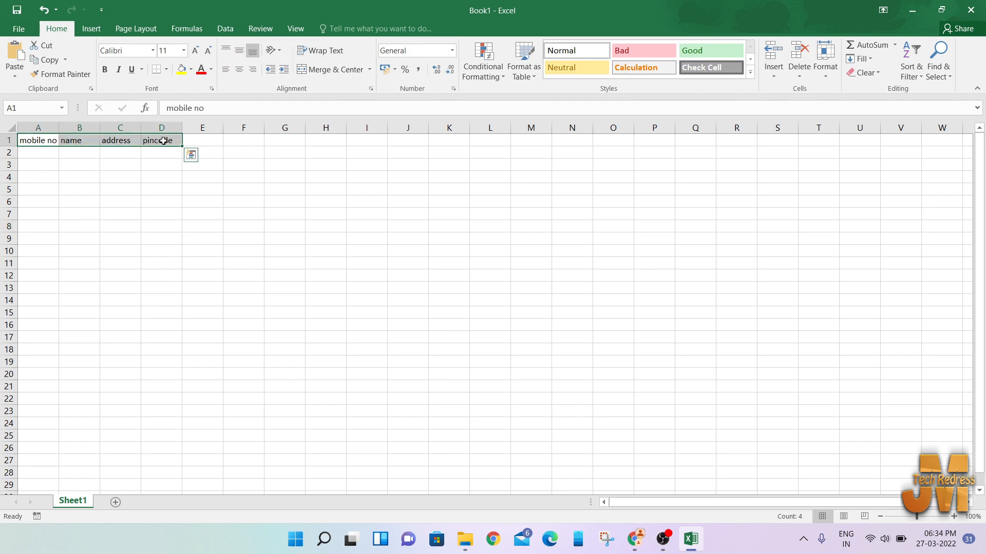
pyautogui.click(105, 70)
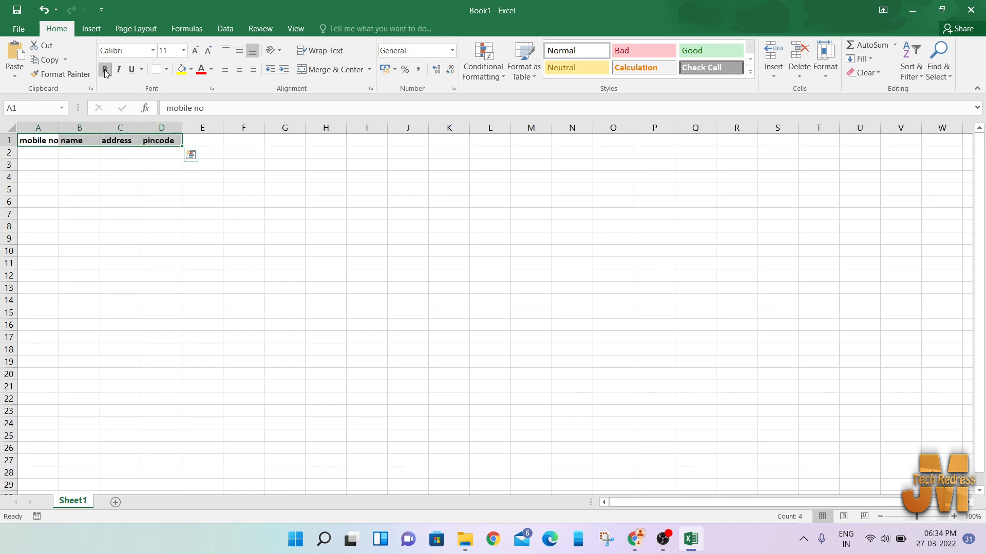
pyautogui.hotkey('alt', 'o')
pyautogui.press('c')
pyautogui.press('a')
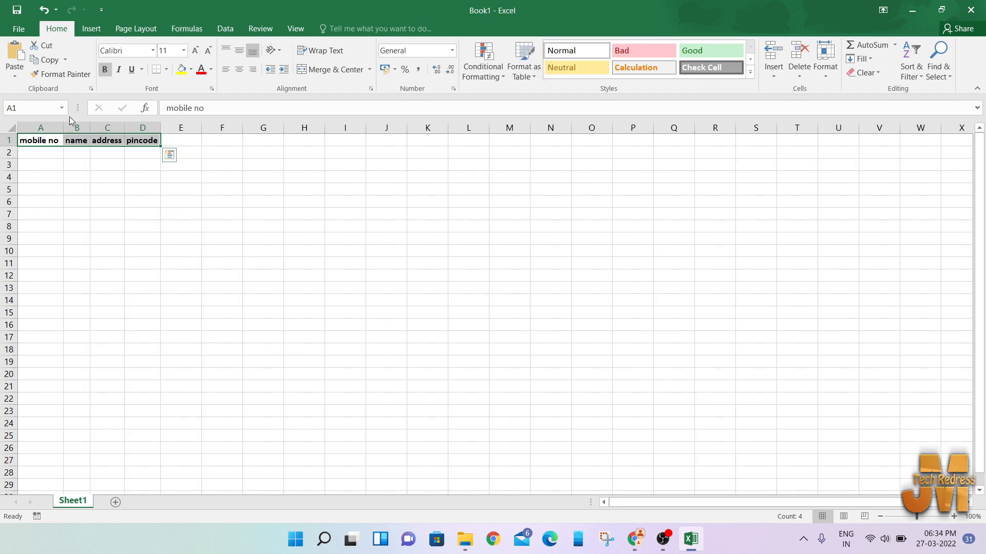
# - Enter four sample mobile numbers in cells A2 to A5 of the mobile no column
pyautogui.click(29, 152)
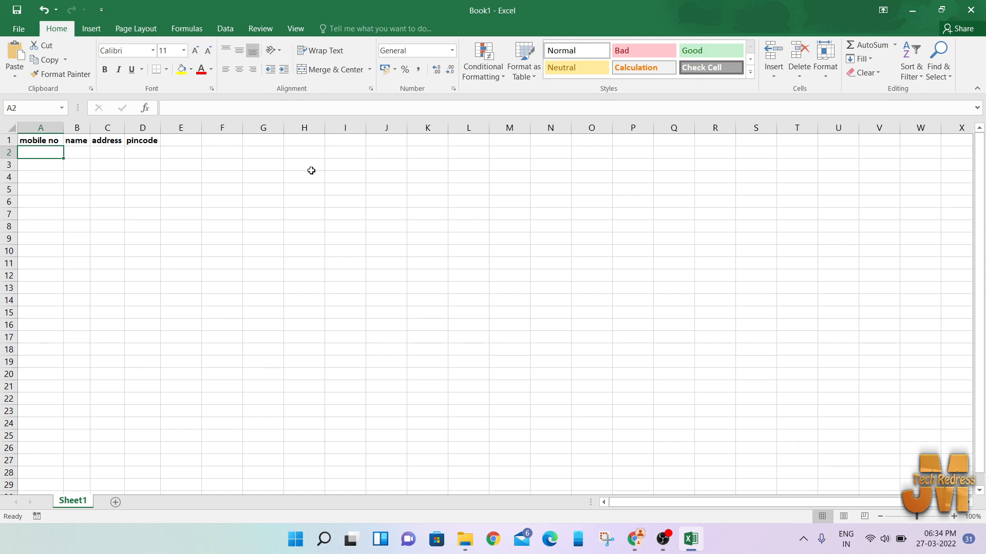
pyautogui.write('132656')
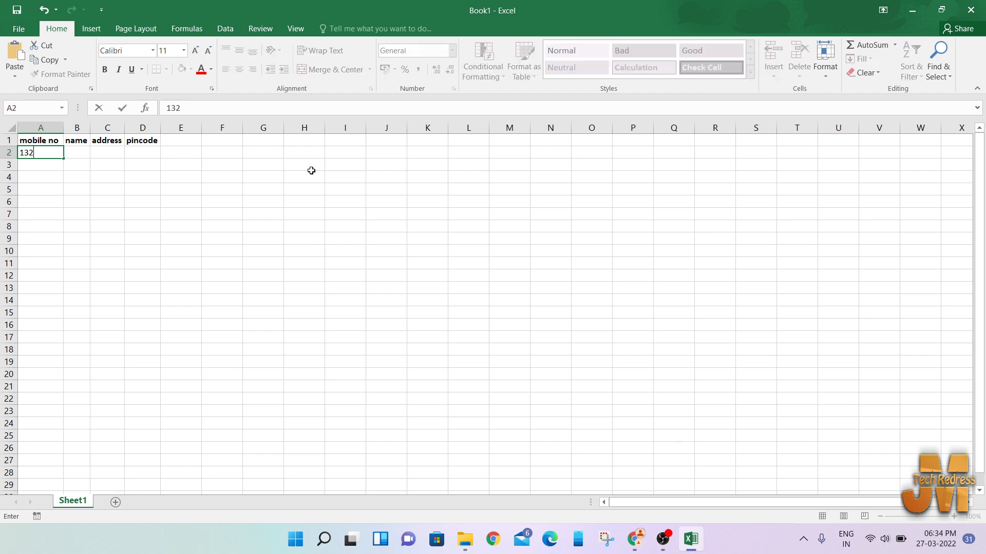
pyautogui.click(53, 167)
pyautogui.write('7849')
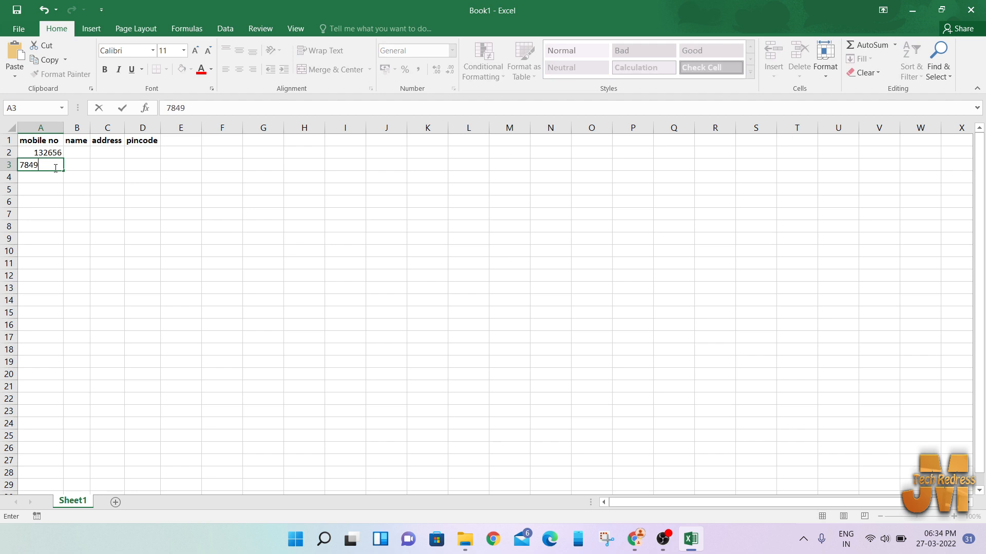
pyautogui.click(52, 179)
pyautogui.write('1466')
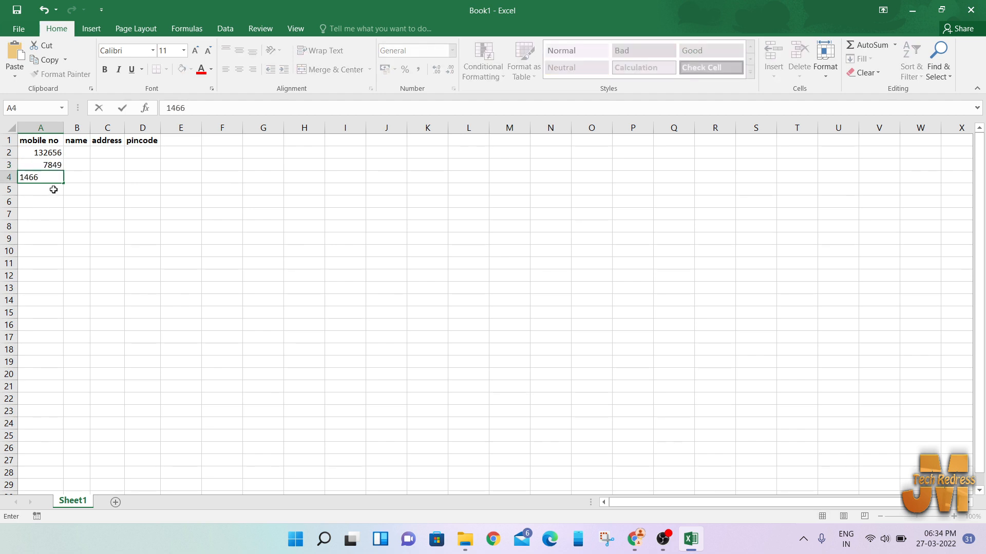
pyautogui.click(53, 190)
pyautogui.write('3689446')
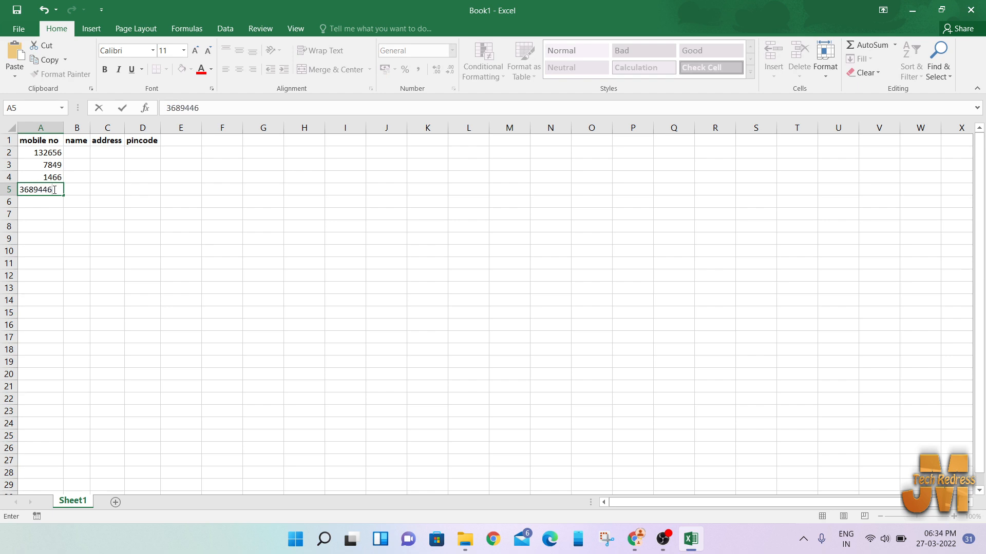
# - Fill in a sample name, address and pincode for the first record in cells B2 to D2
pyautogui.click(82, 153)
pyautogui.write('jajdl')
pyautogui.press('Tab')
pyautogui.write('nladf')
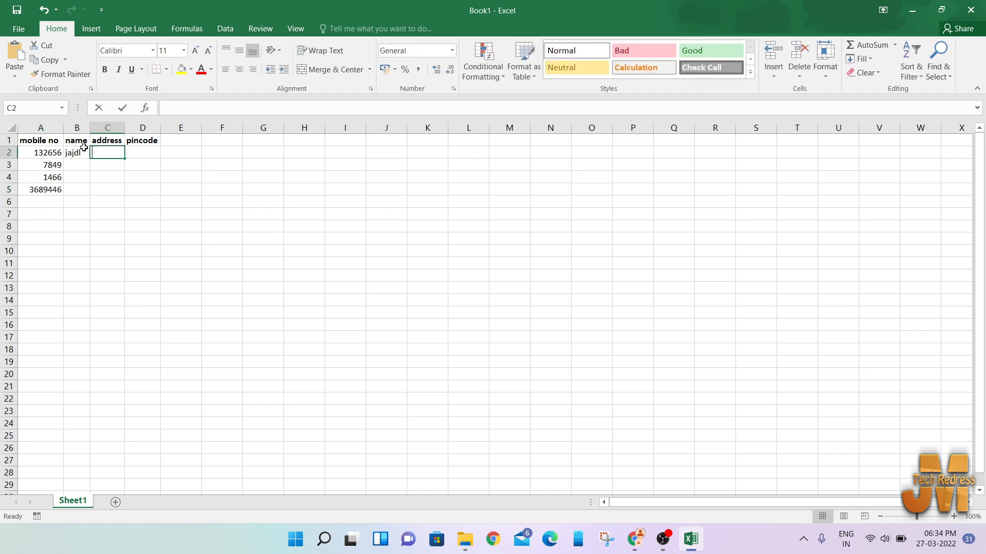
pyautogui.press('Tab')
pyautogui.write('75689')
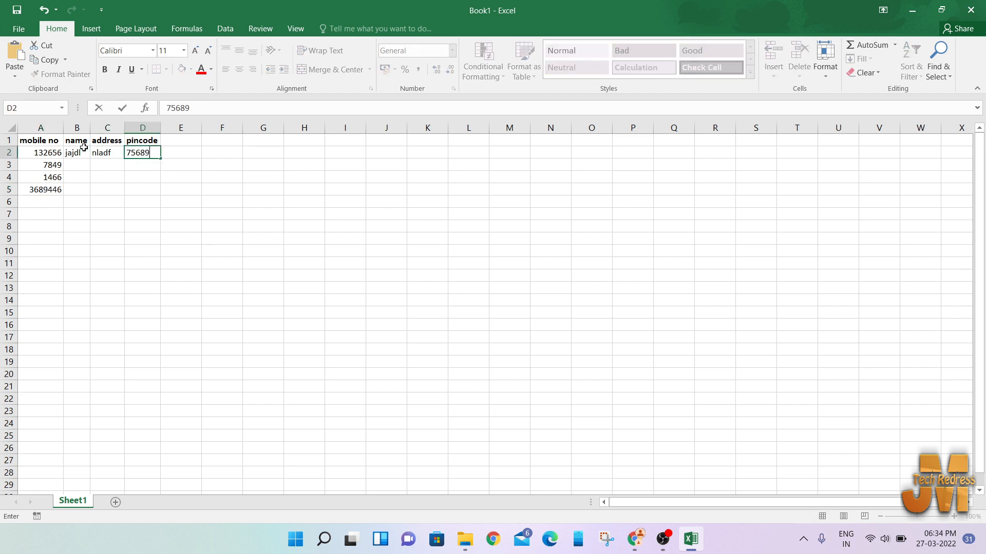
# - Fill in a sample name, address and pincode for the second record in cells B3 to D3
pyautogui.click(81, 166)
pyautogui.write('kandklf')
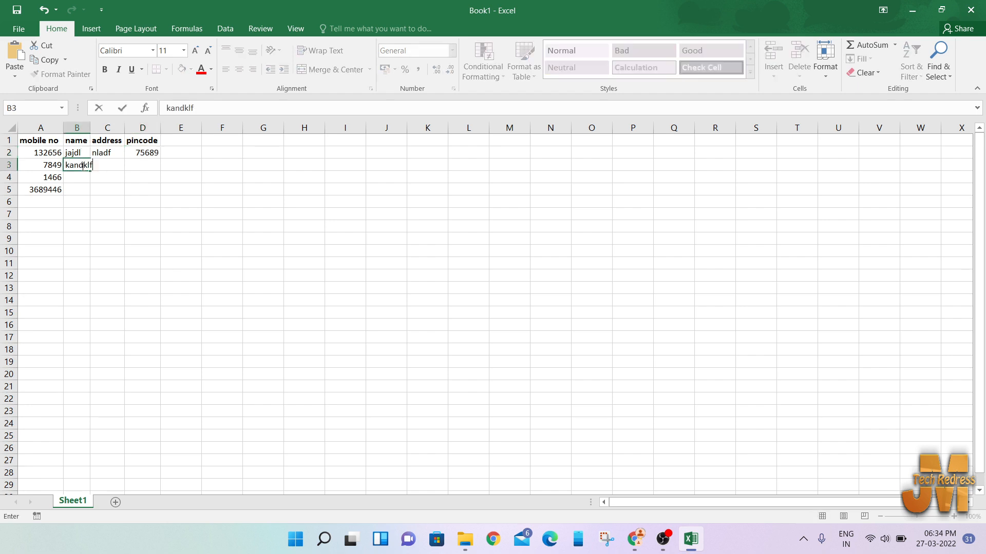
pyautogui.press('Tab')
pyautogui.write('nalfdn')
pyautogui.press('Tab')
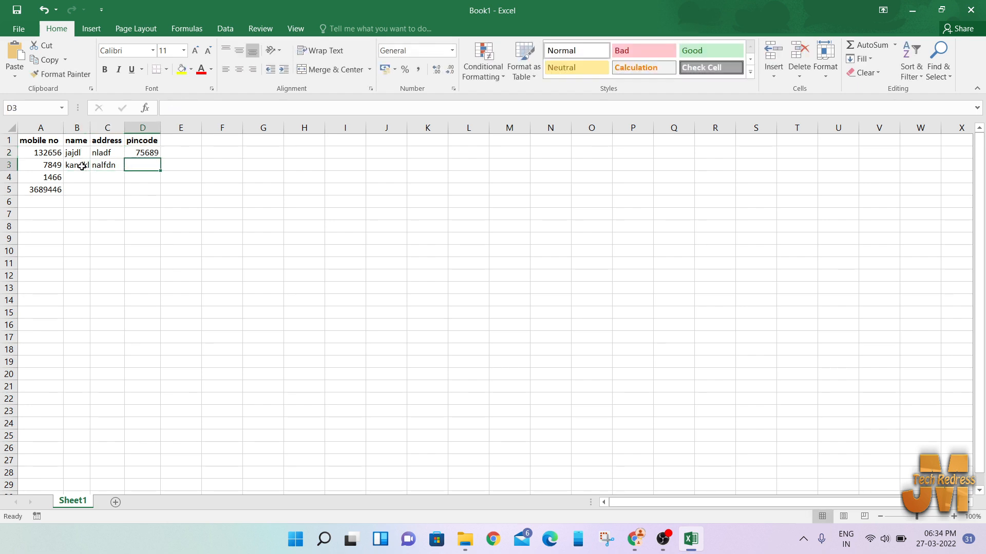
pyautogui.write('986')
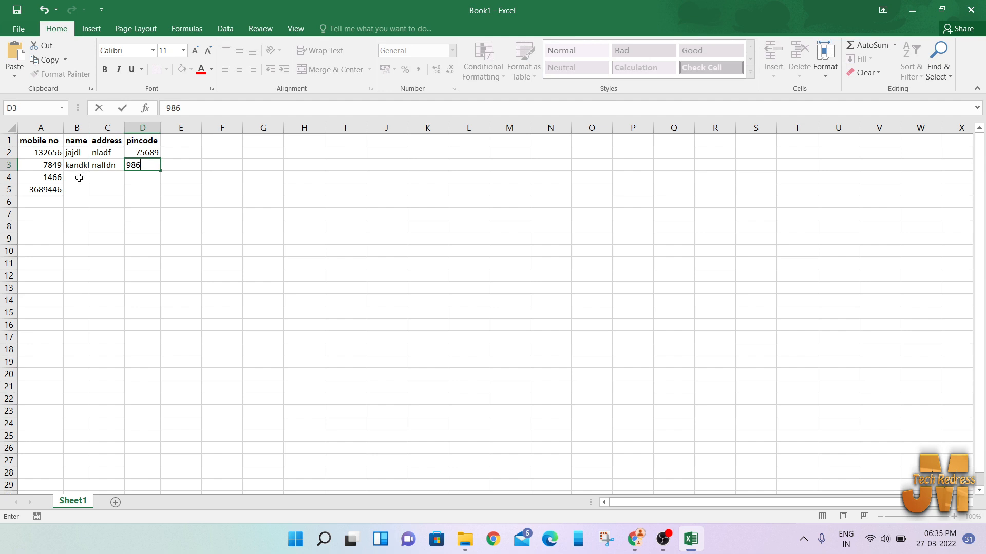
# - Fill in a sample name, address and pincode for the third record in cells B4 to D4
pyautogui.click(79, 178)
pyautogui.write('adflk')
pyautogui.press('Tab')
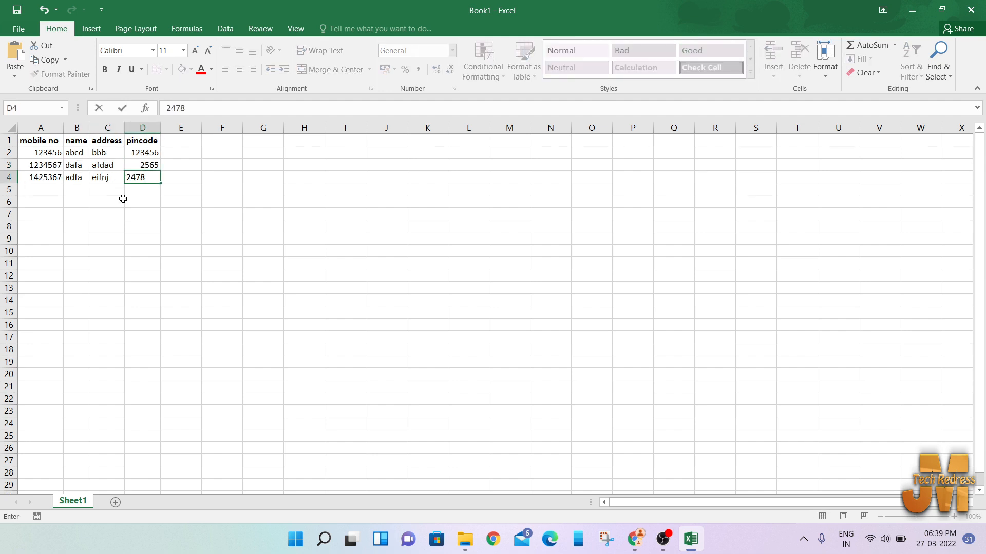
pyautogui.click(126, 203)
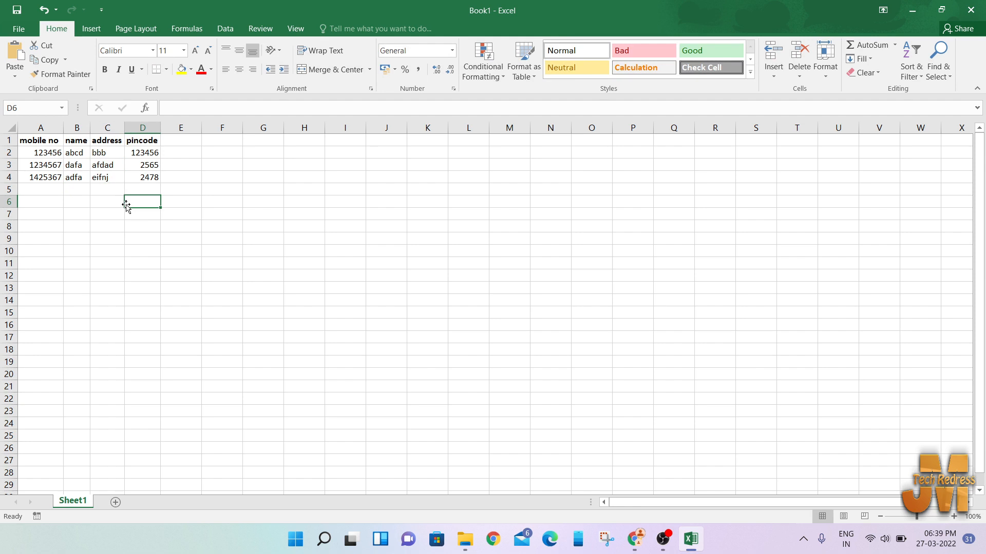
pyautogui.click(33, 189)
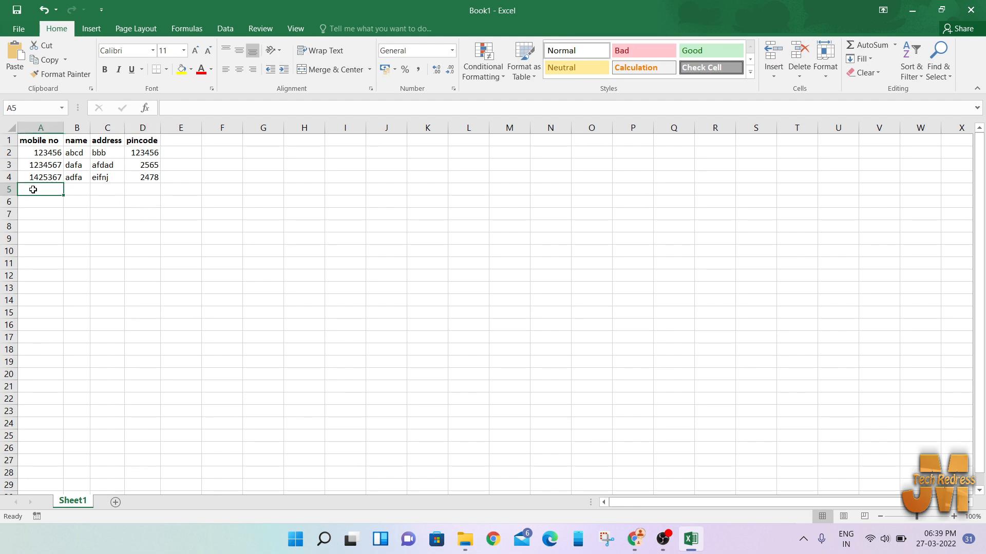
pyautogui.click(190, 199)
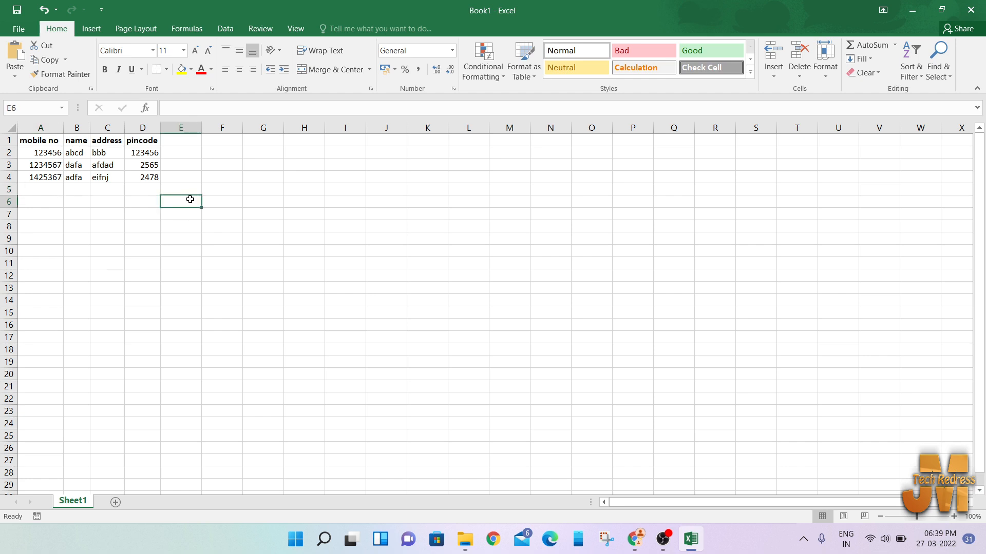
# - Add a new worksheet and merge and center cells D3:F4 on it as an input box
pyautogui.click(115, 502)
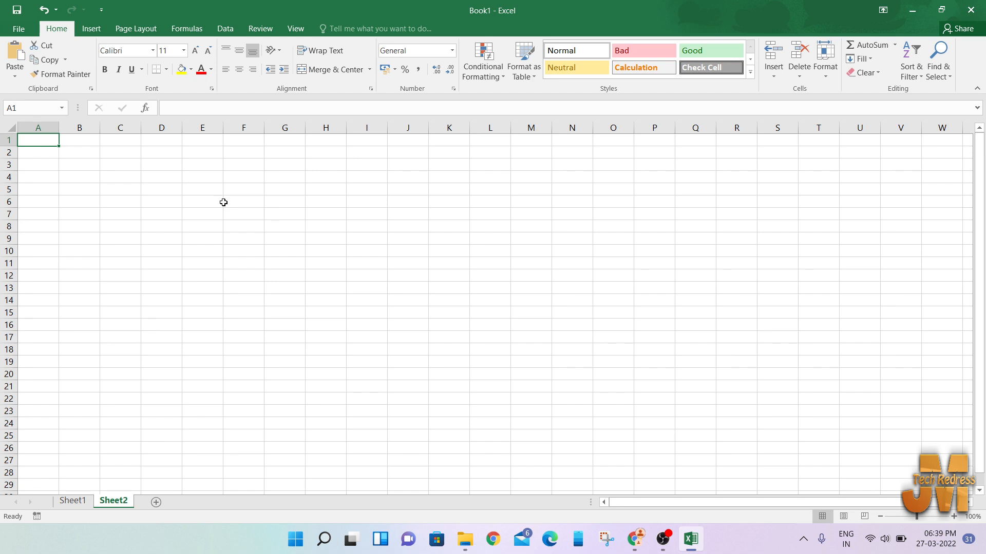
pyautogui.moveTo(165, 163); pyautogui.dragTo(236, 173)
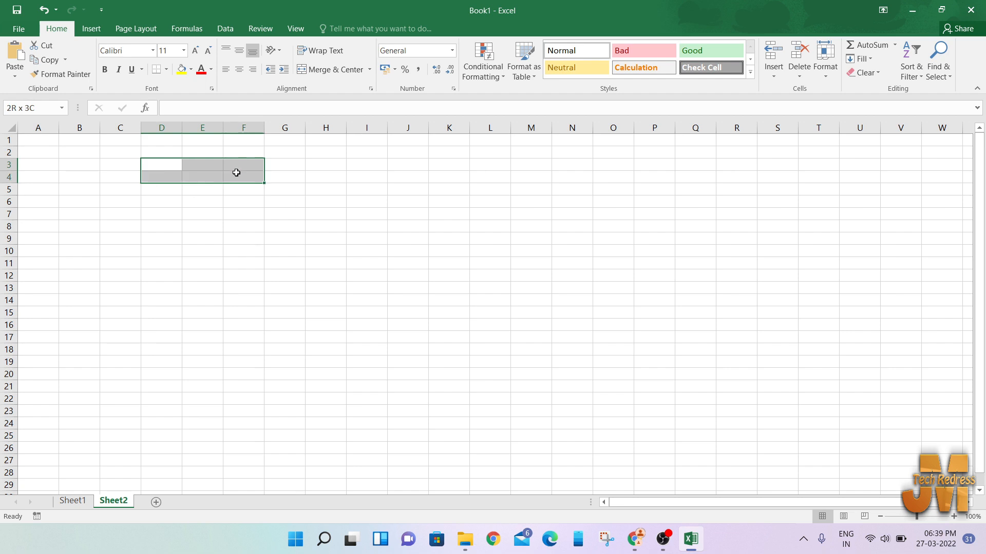
pyautogui.click(309, 72)
# - Merge and center cells D2:F2 above the box and enter the label "mobile no" there
pyautogui.moveTo(163, 150); pyautogui.dragTo(241, 150)
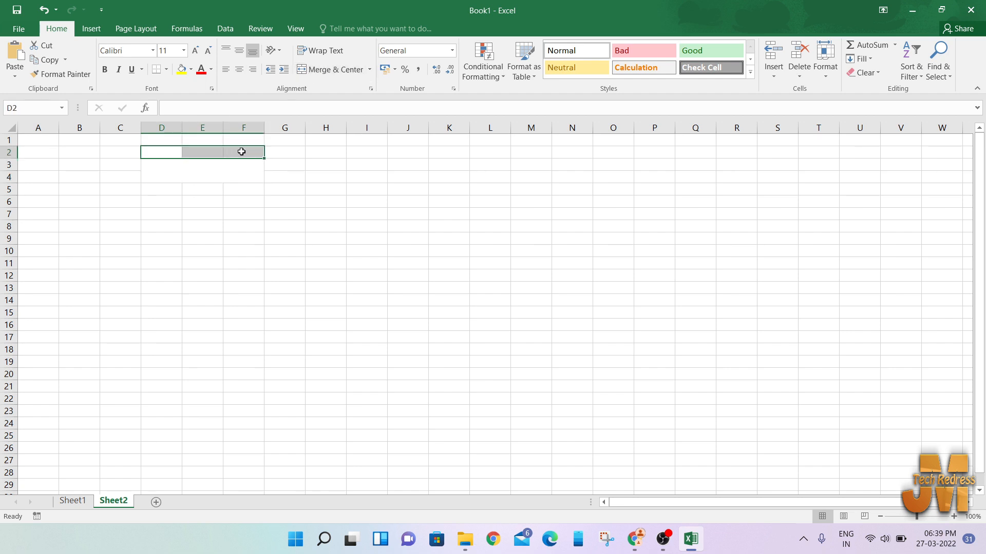
pyautogui.click(333, 72)
pyautogui.write('mobile')
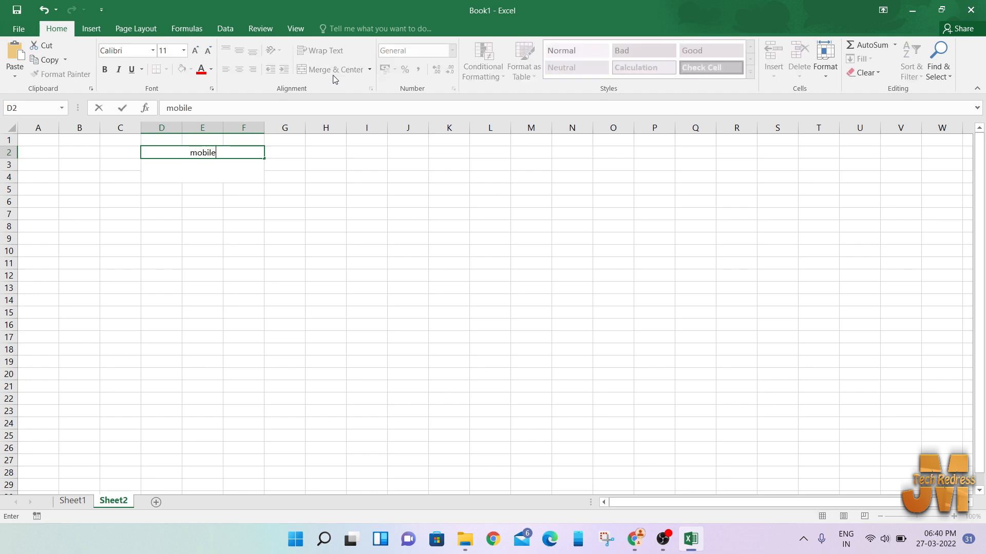
pyautogui.write(' nno')
pyautogui.press('BackSpace')
pyautogui.press('BackSpace')
pyautogui.write('o')
pyautogui.click(214, 224)
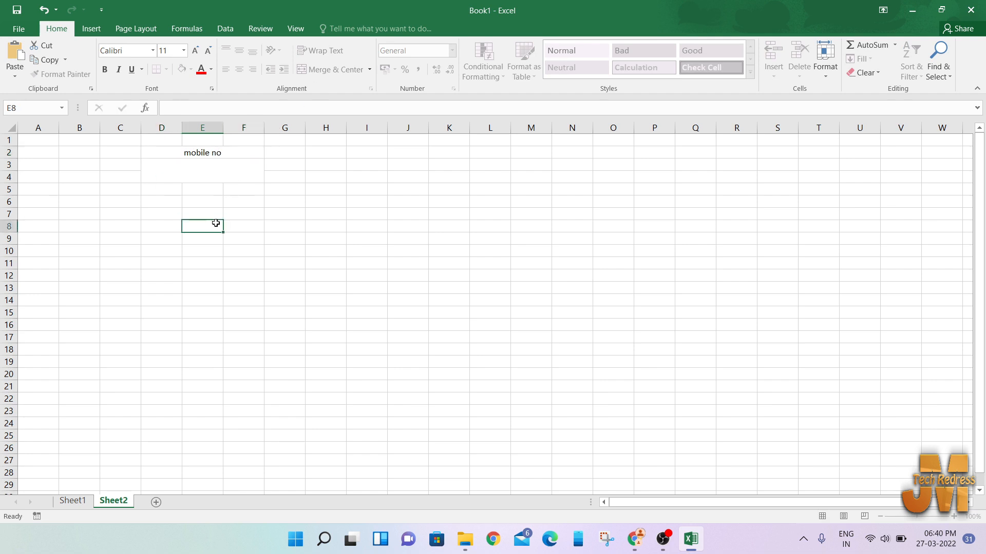
# - Apply thick outside borders to the merged box D3:F4 under the mobile no label
pyautogui.moveTo(154, 164); pyautogui.dragTo(254, 177)
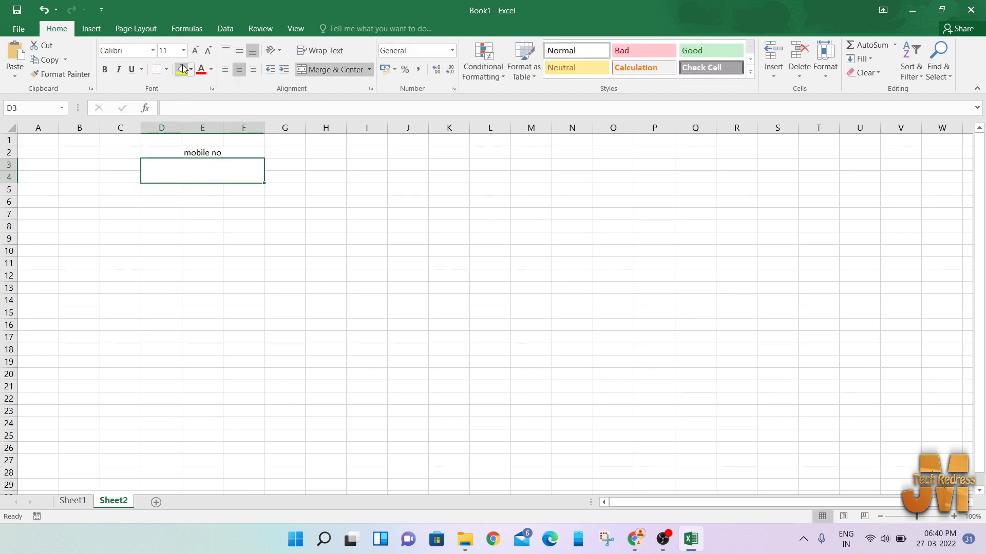
pyautogui.click(164, 71)
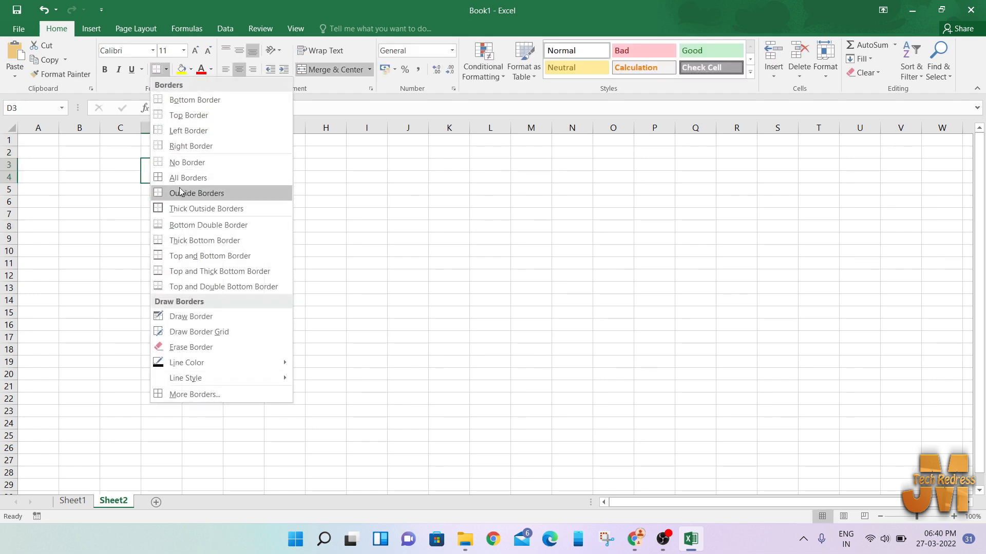
pyautogui.click(180, 208)
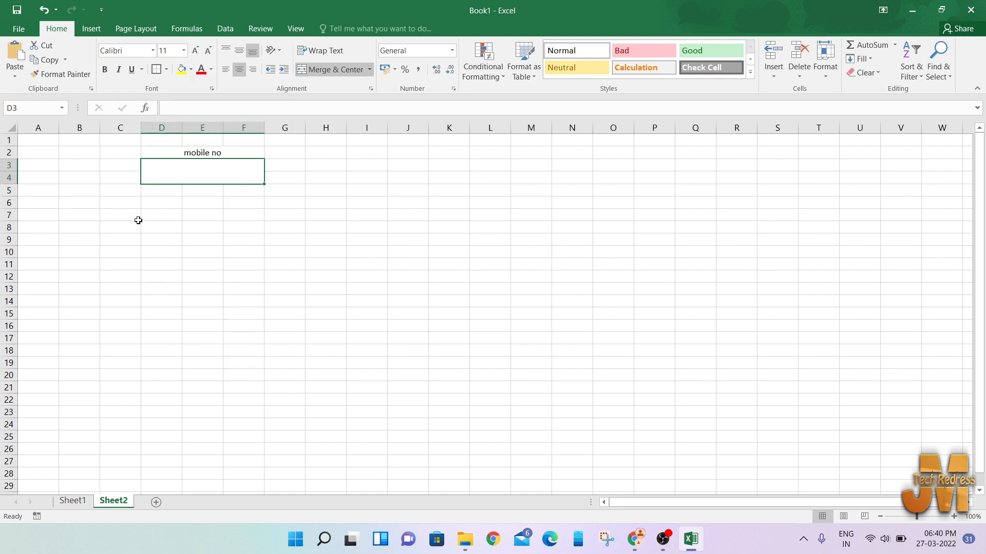
# - Merge and center C7:D8 as a box and C6:D6 as its label cell, and enter "name" in the label cell
pyautogui.moveTo(121, 215); pyautogui.dragTo(161, 222)
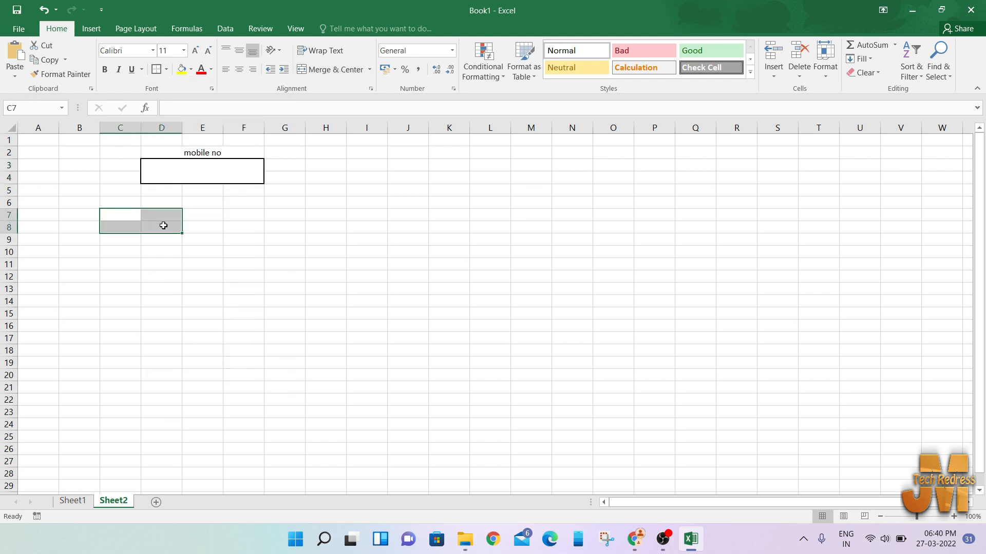
pyautogui.click(331, 72)
pyautogui.moveTo(118, 203); pyautogui.dragTo(166, 200)
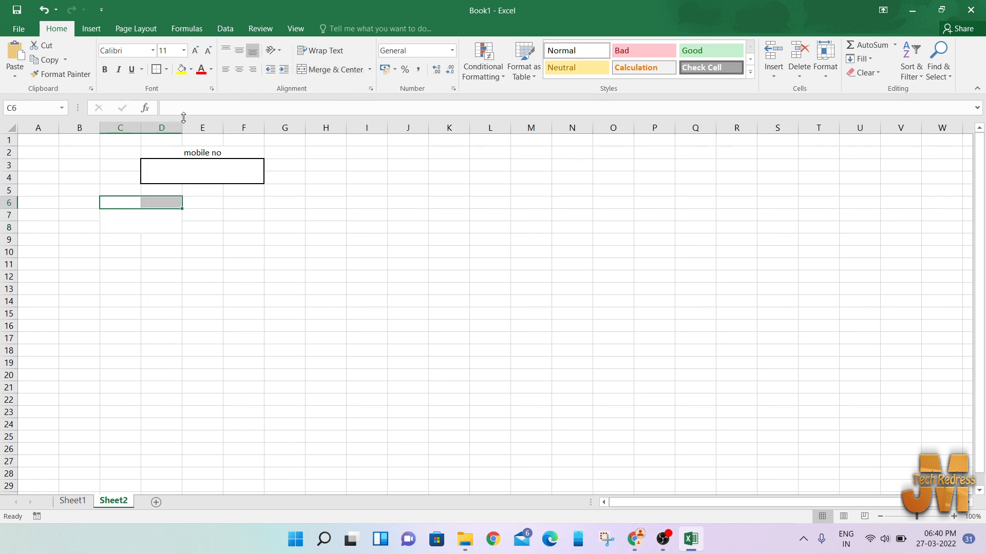
pyautogui.click(311, 71)
pyautogui.write('name')
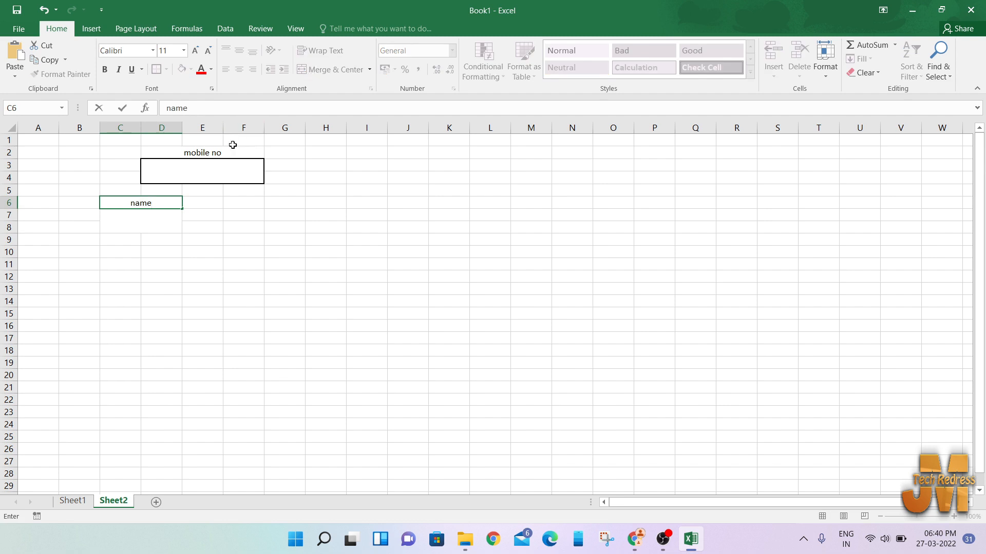
# - Apply thick outside borders to the merged box C7:D8 under the name label
pyautogui.click(154, 216)
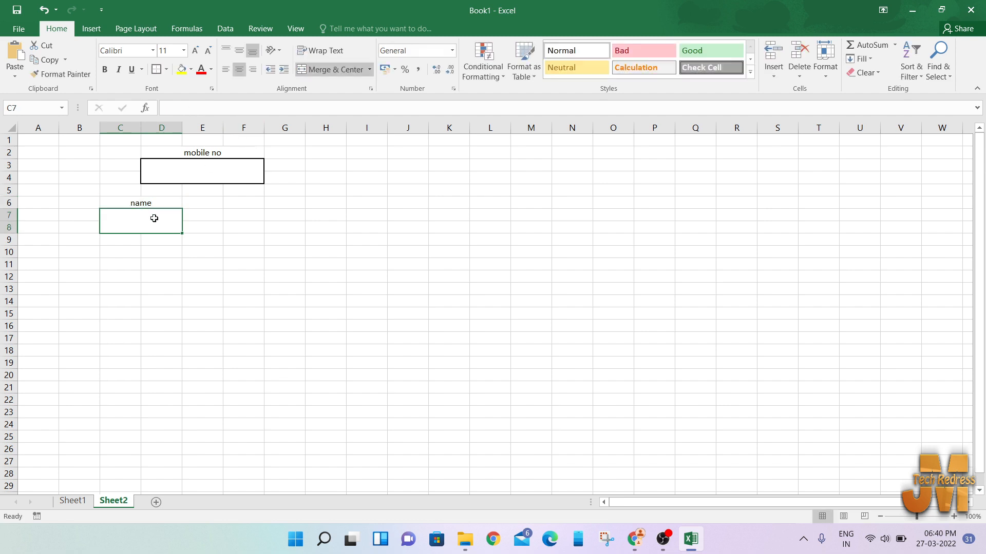
pyautogui.click(157, 71)
# - Merge and center F6:G6 as a label cell reading "address", and merge and center F7:G8 as the box beneath it
pyautogui.moveTo(242, 201); pyautogui.dragTo(284, 202)
pyautogui.click(330, 68)
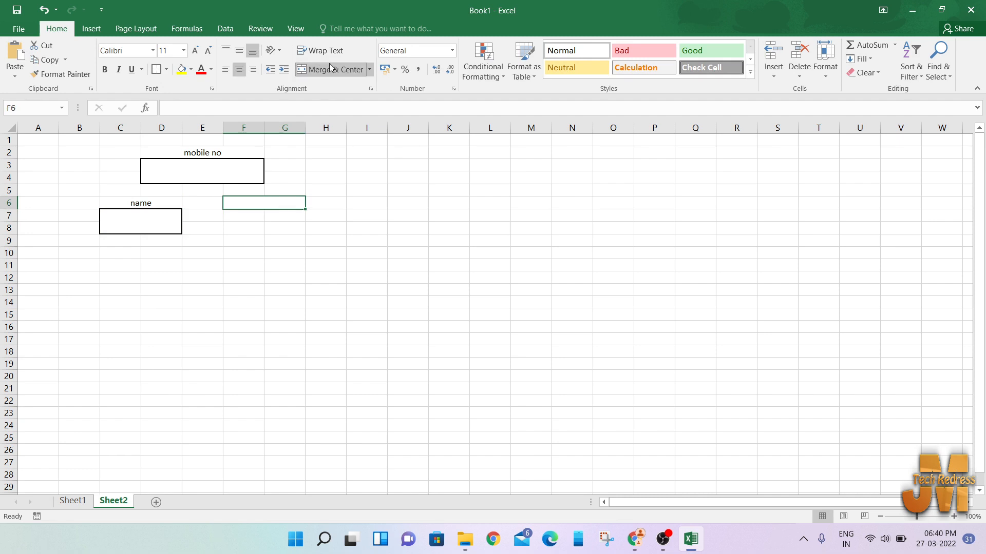
pyautogui.write('address')
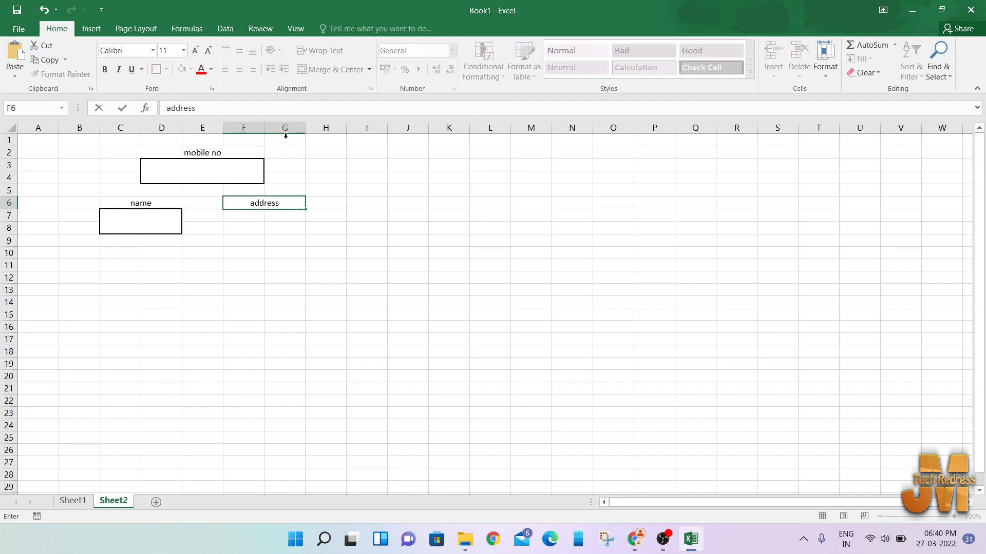
pyautogui.click(238, 213)
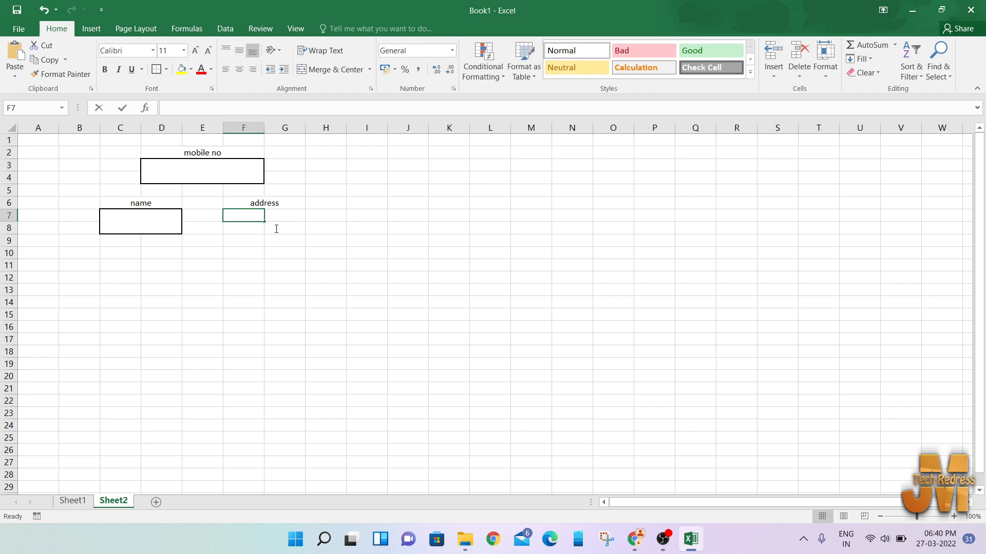
pyautogui.moveTo(286, 224); pyautogui.dragTo(234, 219)
pyautogui.click(325, 72)
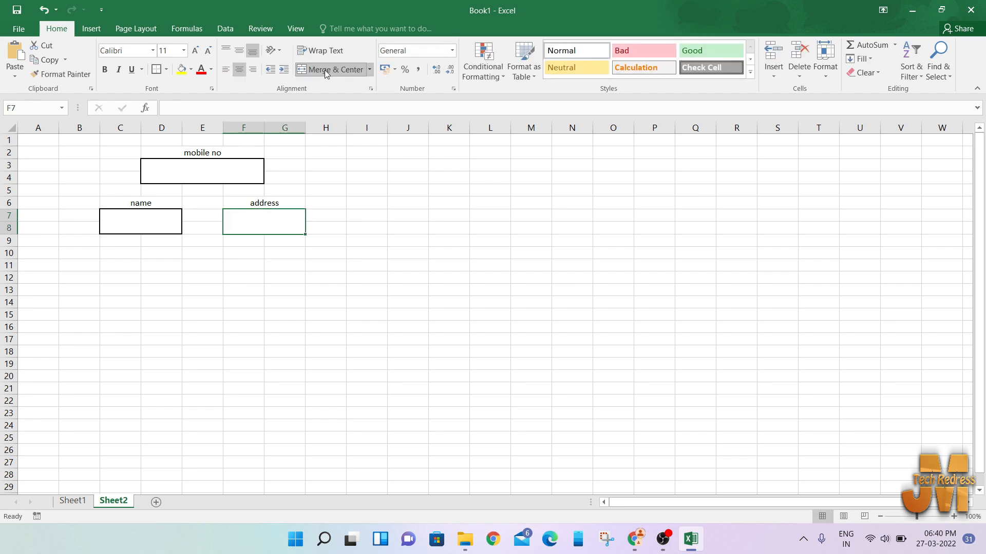
# - Merge and center D10:F10, enter the label "pincode" there, and select D11:F12 below it as its box
pyautogui.moveTo(174, 251); pyautogui.dragTo(223, 254)
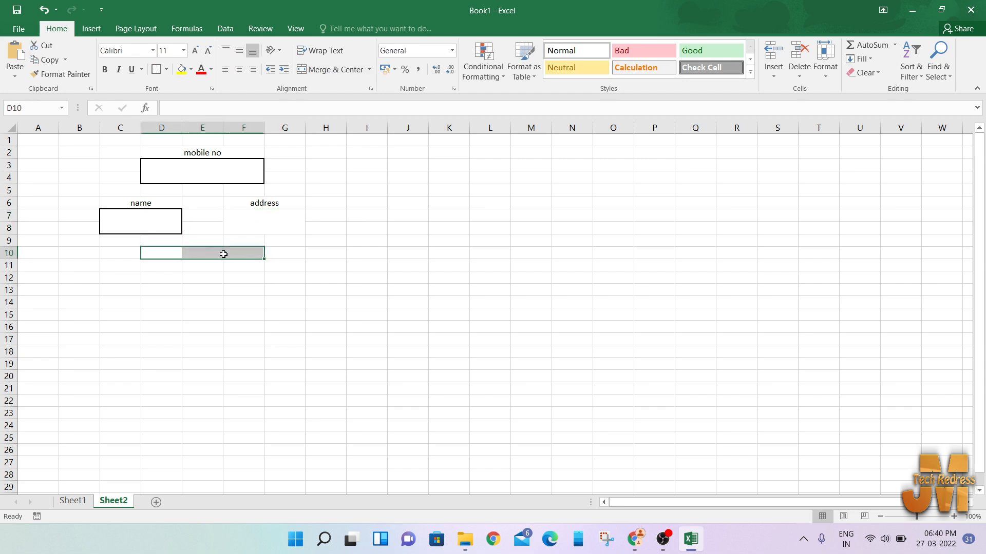
pyautogui.click(355, 70)
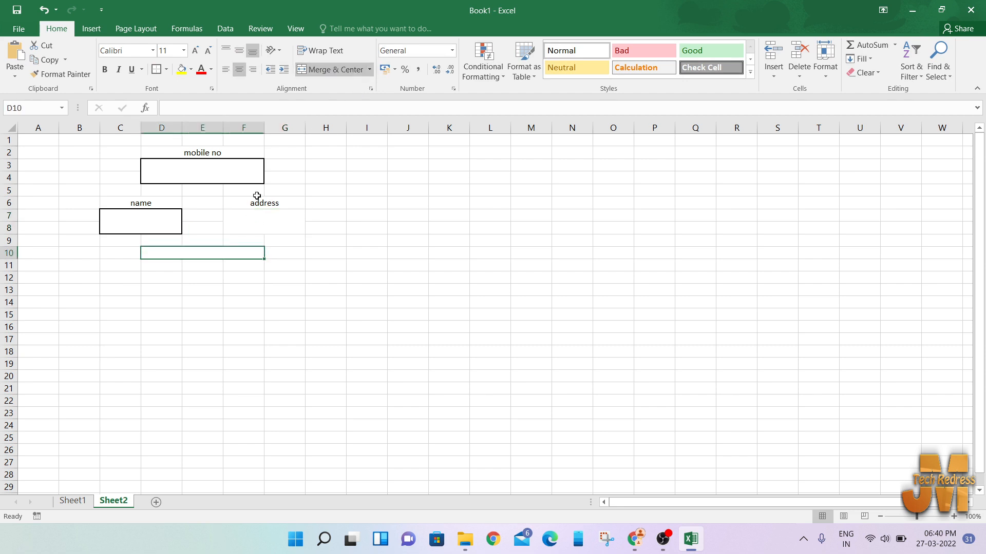
pyautogui.write('pincode')
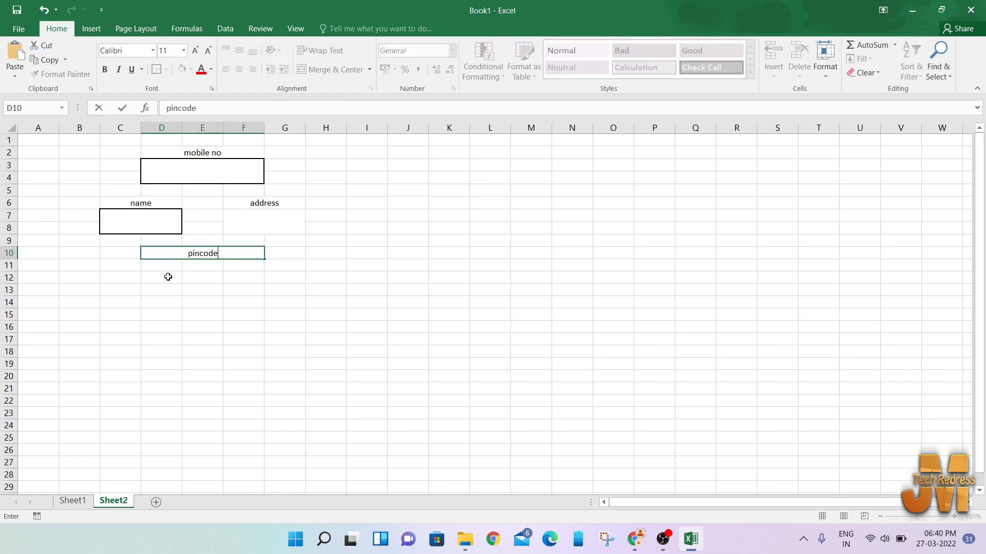
pyautogui.moveTo(168, 263); pyautogui.dragTo(226, 280)
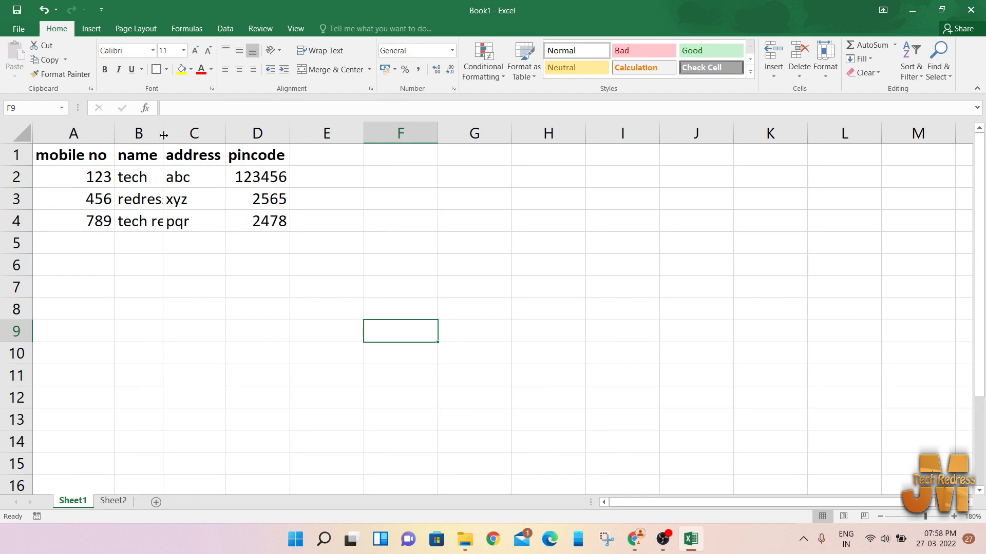
# - Widen the name column B on Sheet1 so its entries fit, and return to Sheet2
pyautogui.moveTo(163, 136); pyautogui.dragTo(214, 141)
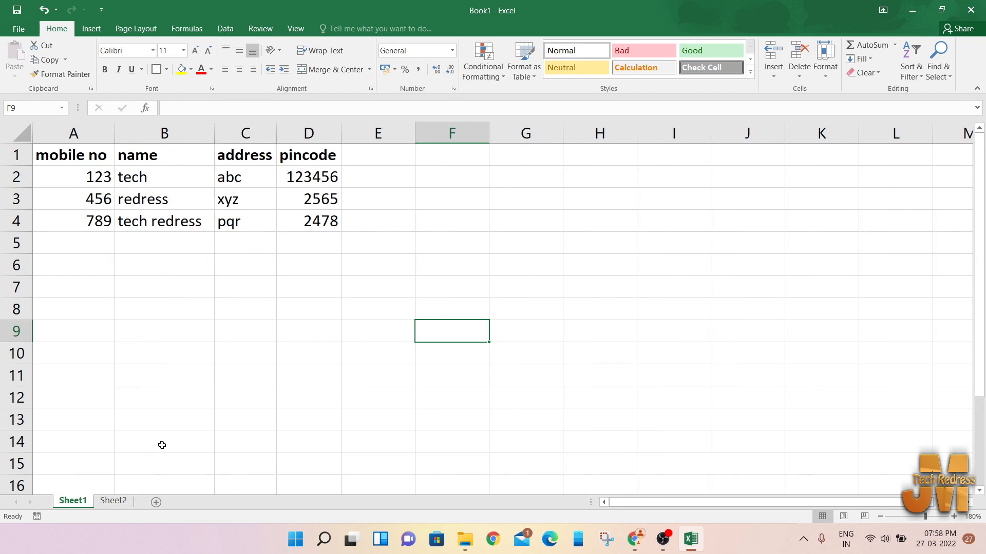
pyautogui.click(113, 501)
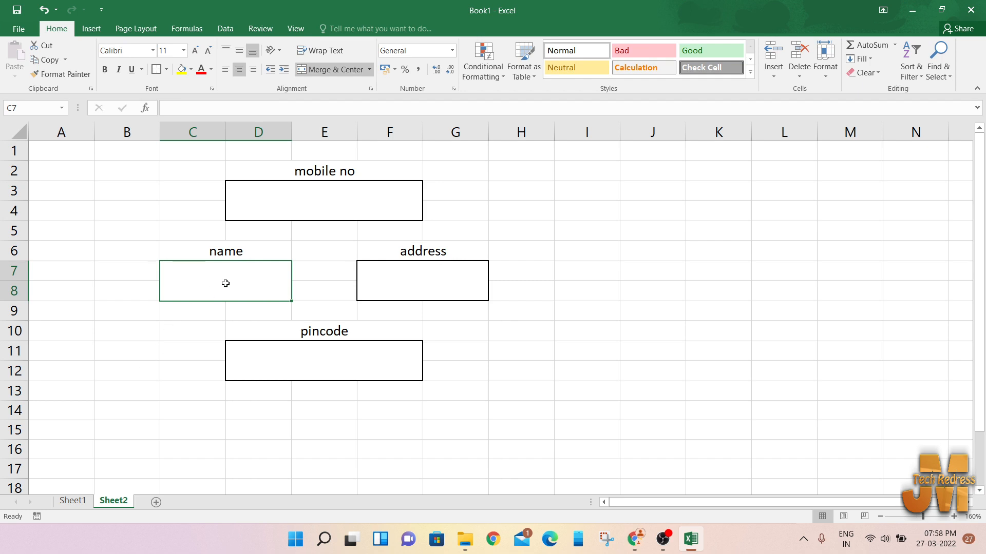
# - Insert a VLOOKUP function in the name box C7 with lookup value D3 and table array Sheet1!A:D
pyautogui.click(361, 357)
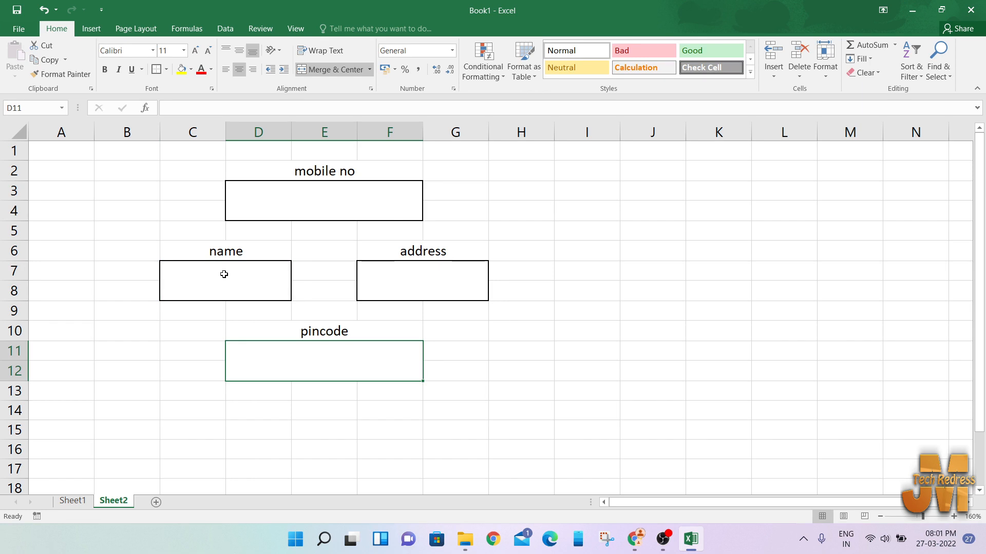
pyautogui.click(224, 274)
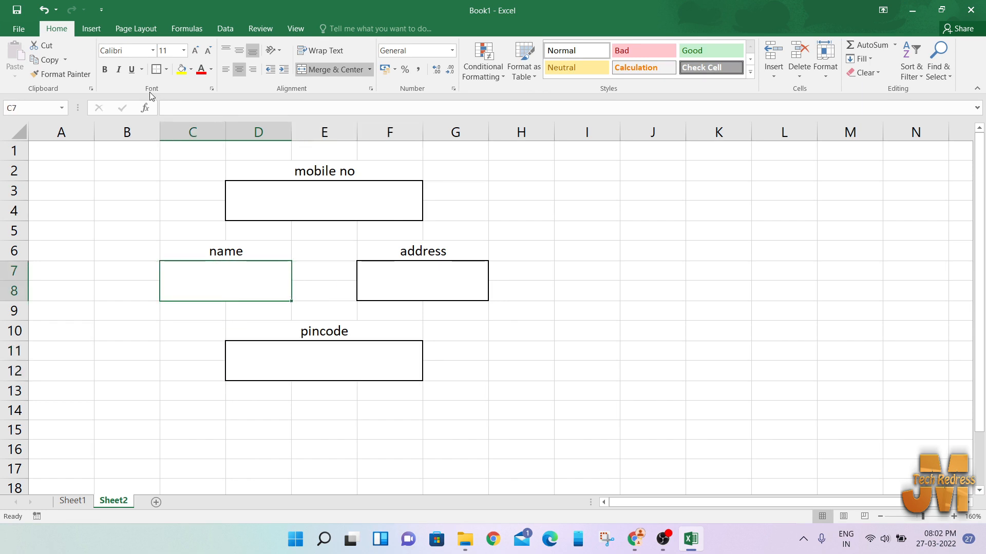
pyautogui.click(146, 108)
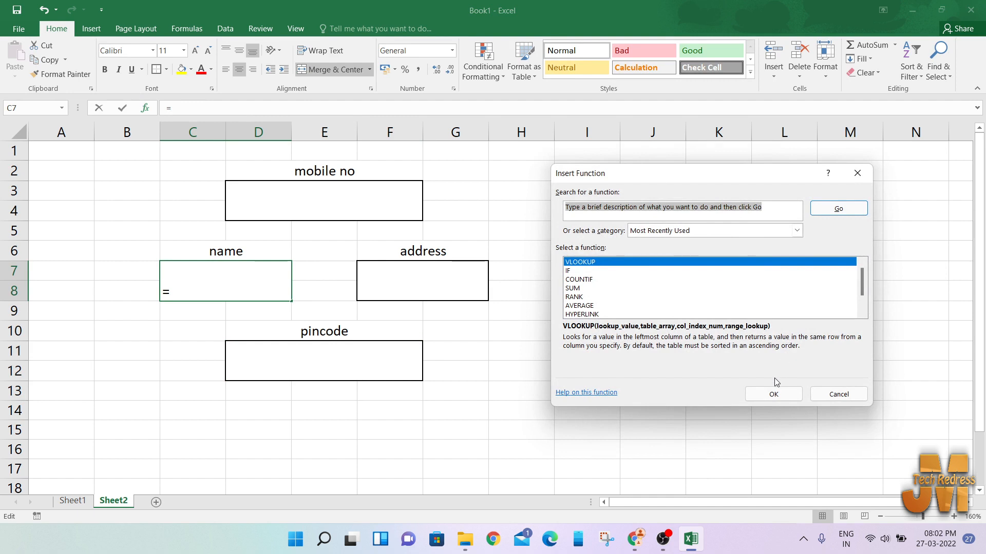
pyautogui.click(768, 393)
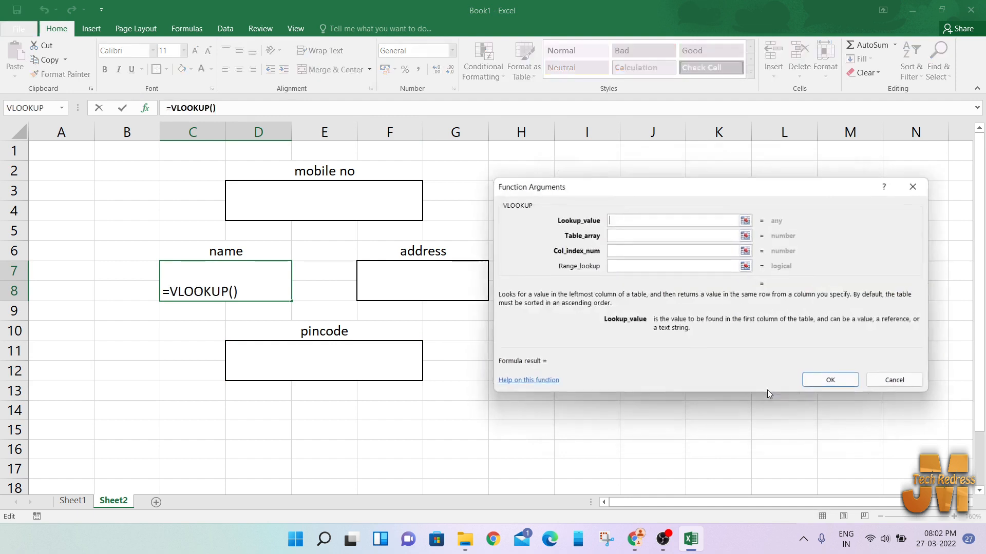
pyautogui.click(306, 206)
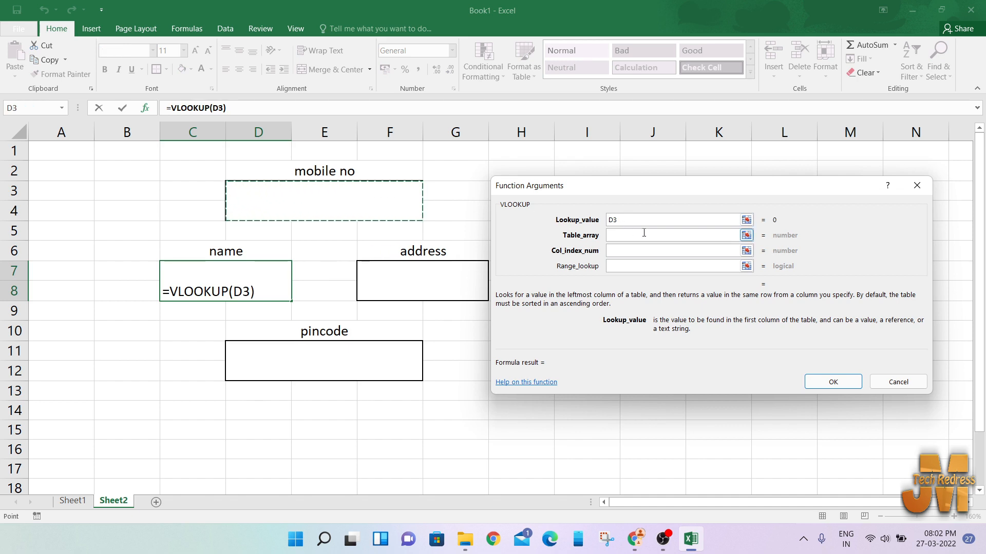
pyautogui.click(747, 236)
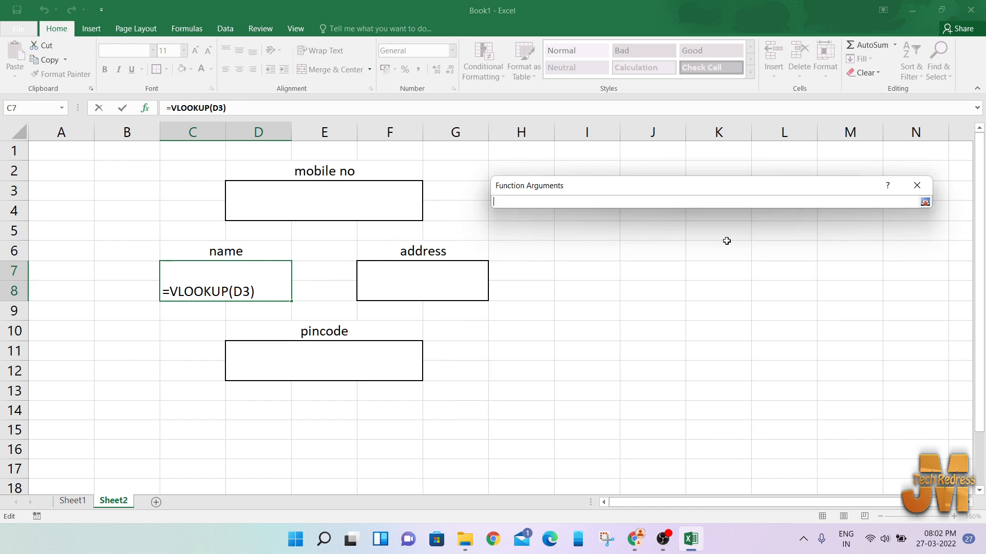
pyautogui.click(79, 502)
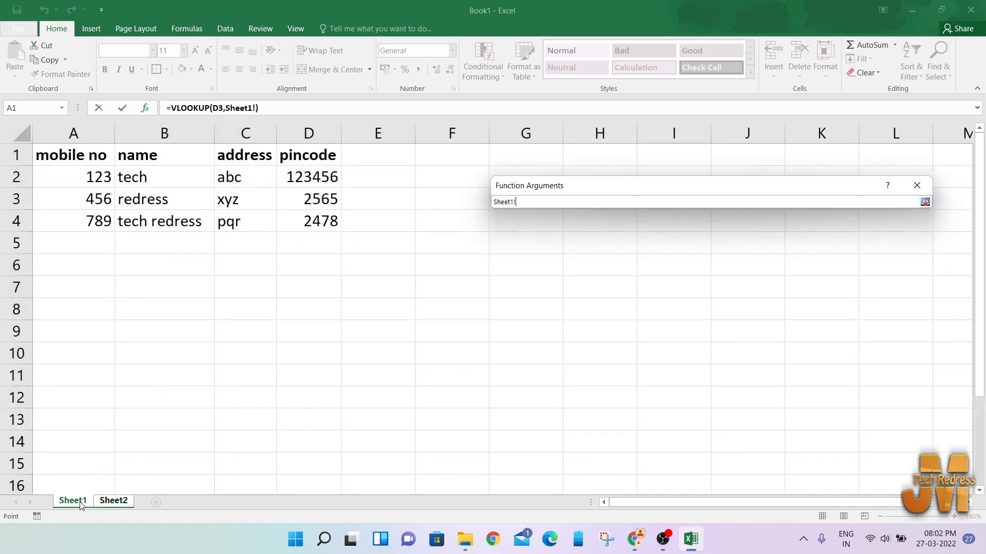
pyautogui.moveTo(90, 124); pyautogui.dragTo(314, 122)
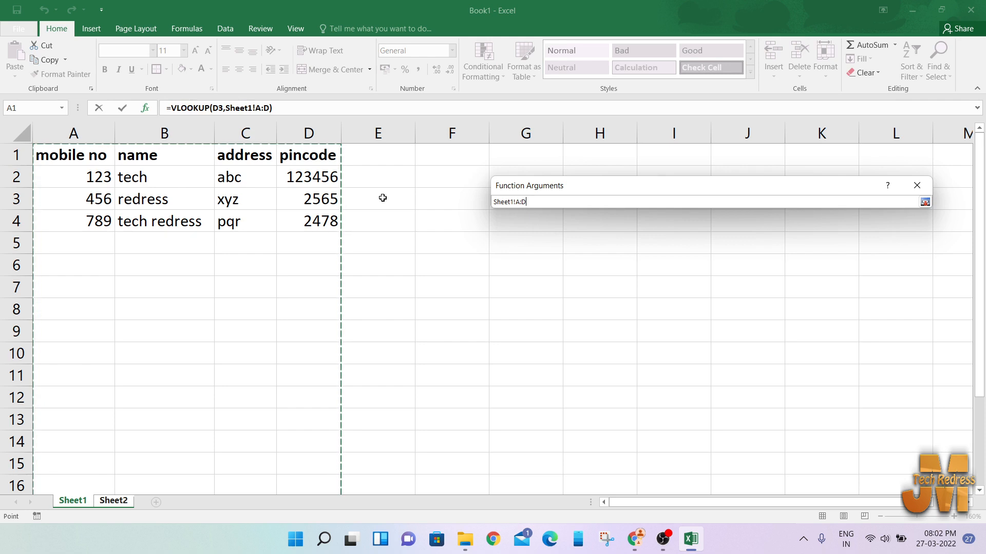
pyautogui.click(924, 202)
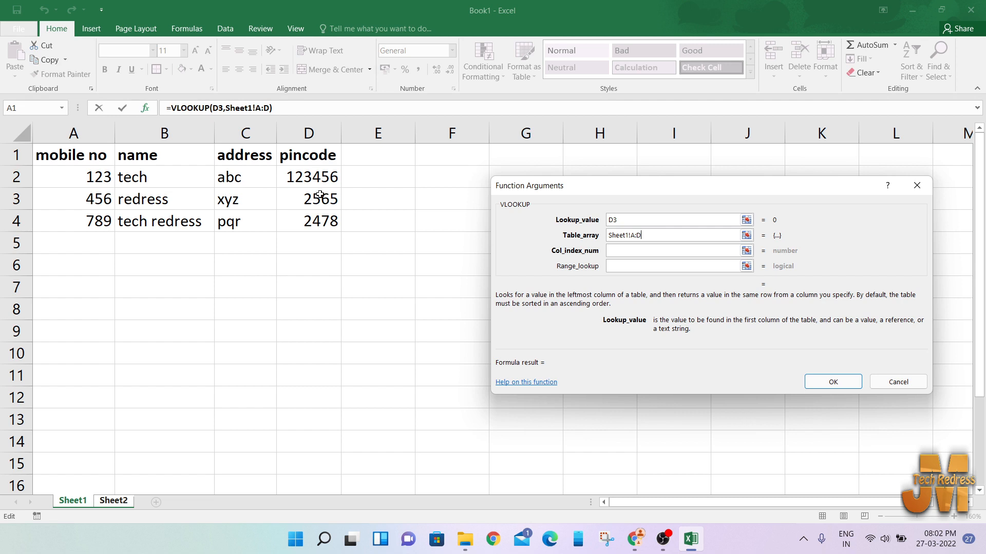
# - Set the name VLOOKUP's column index number to 2 and range lookup to 0, and complete the formula
pyautogui.click(621, 250)
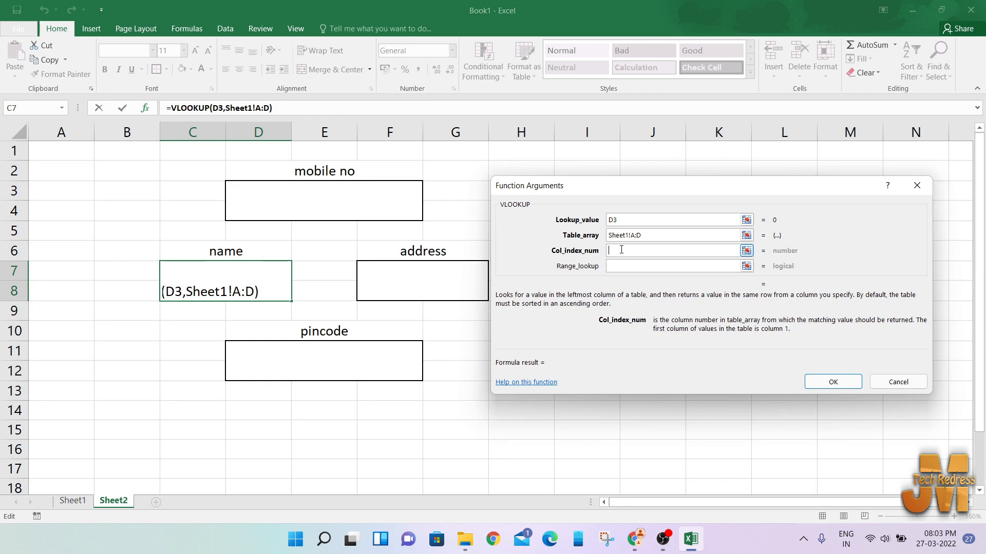
pyautogui.write('2')
pyautogui.click(621, 267)
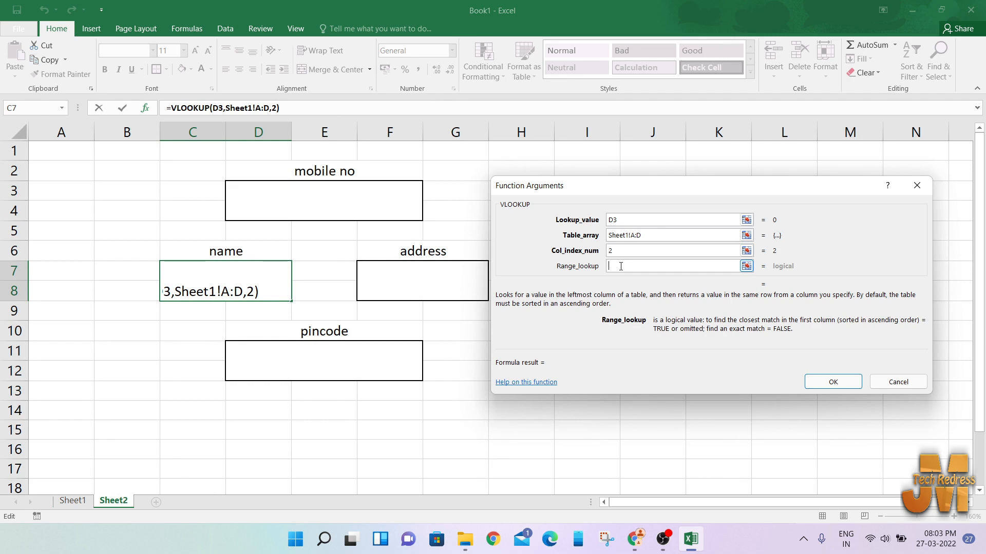
pyautogui.write('0')
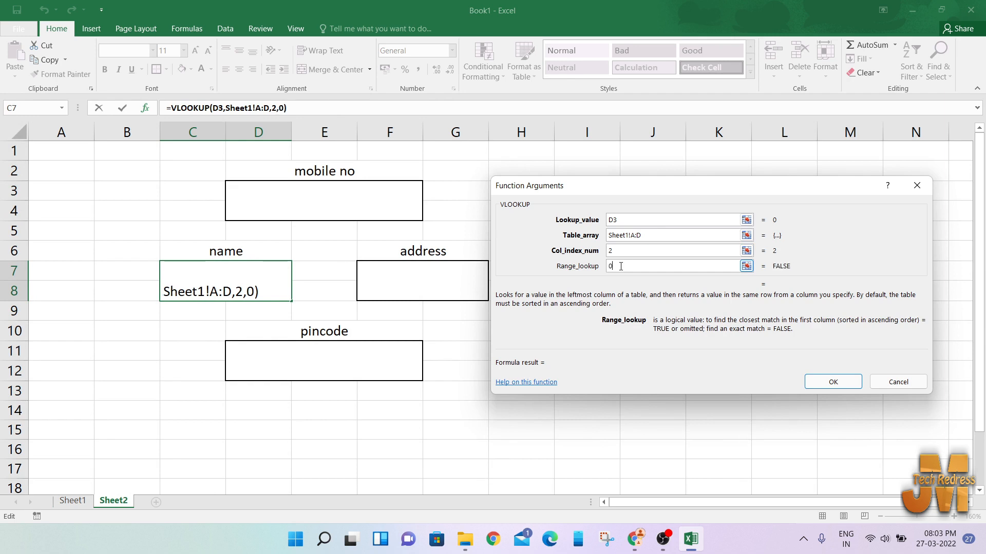
pyautogui.click(831, 382)
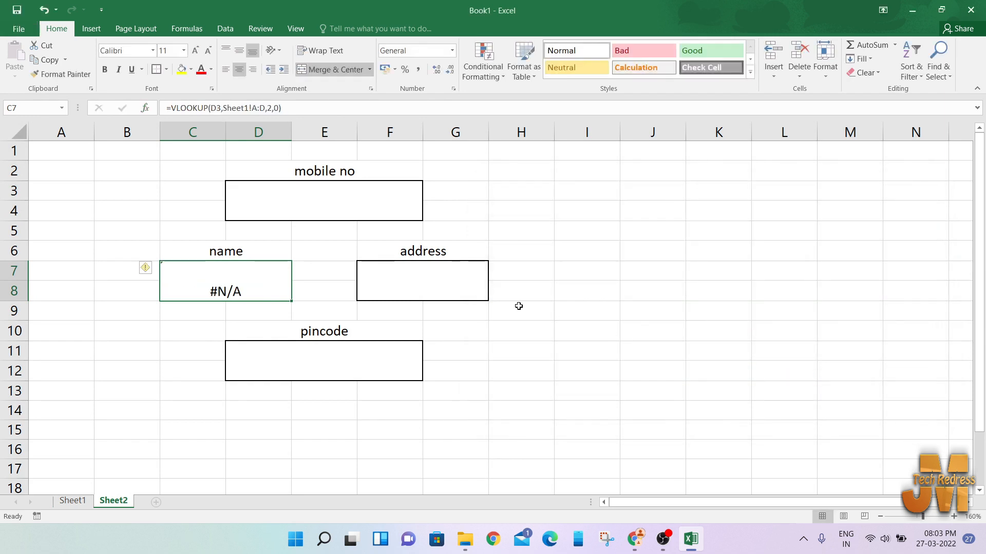
# - Insert a VLOOKUP function in the address box F7 with lookup value D3 and table array Sheet1!A:D
pyautogui.click(444, 285)
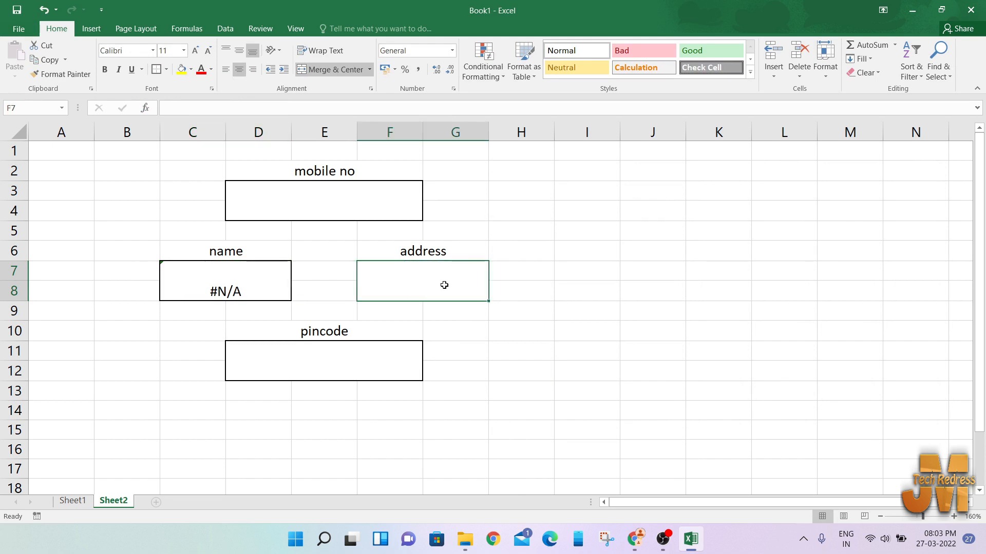
pyautogui.click(150, 110)
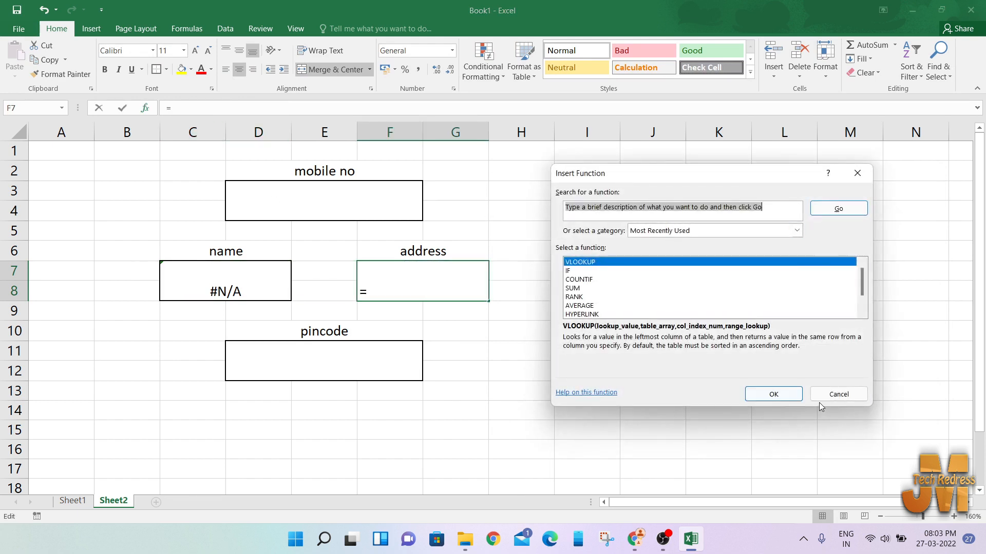
pyautogui.click(775, 395)
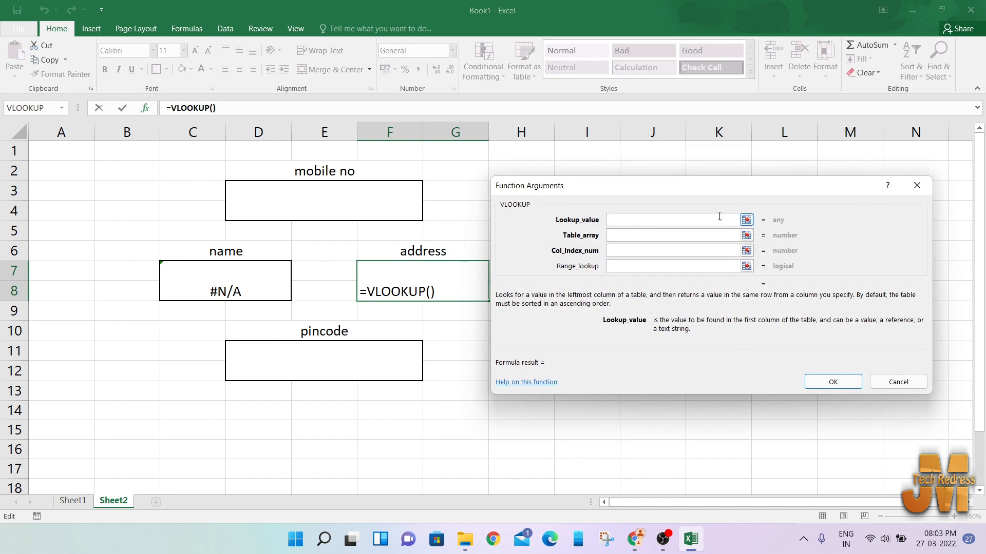
pyautogui.click(314, 194)
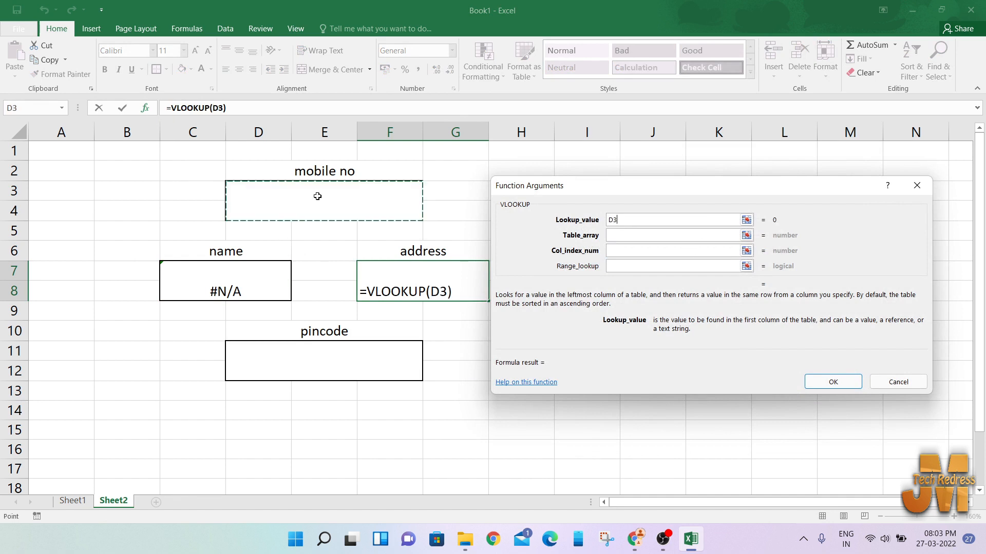
pyautogui.click(747, 235)
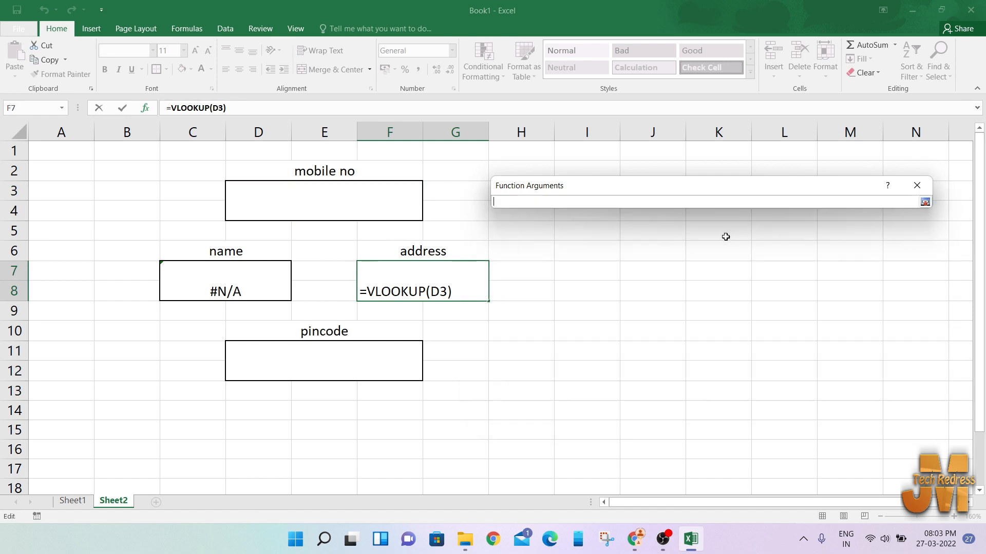
pyautogui.click(72, 501)
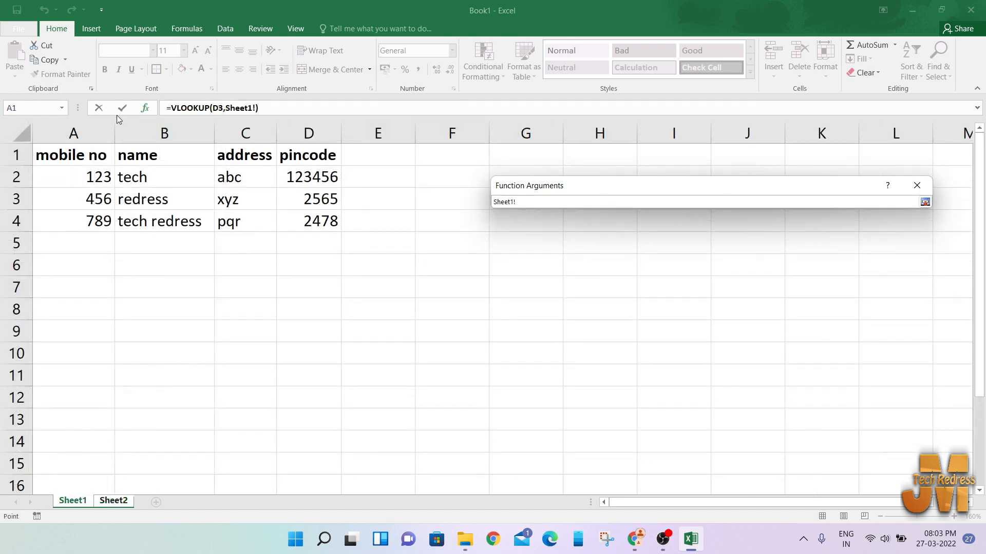
pyautogui.moveTo(101, 127); pyautogui.dragTo(309, 127)
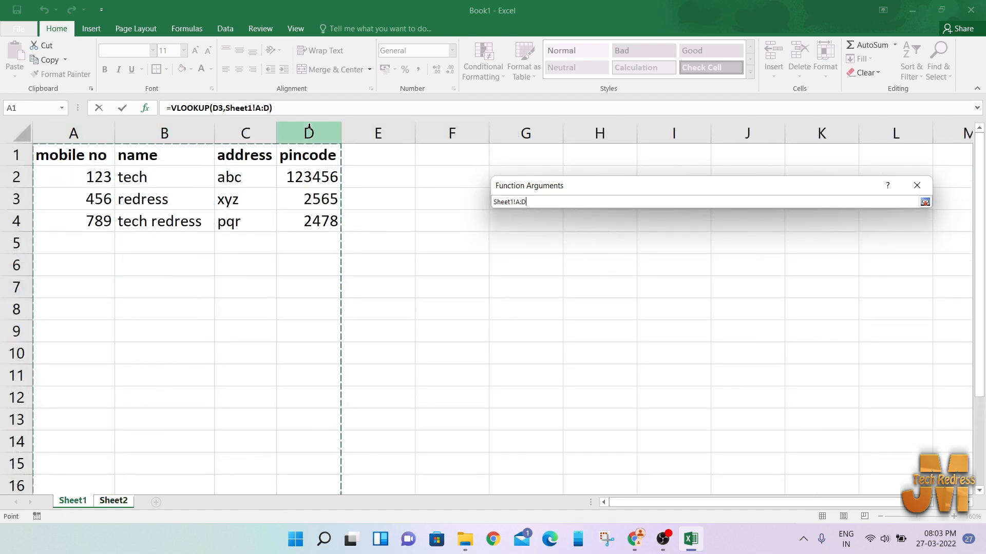
pyautogui.click(925, 202)
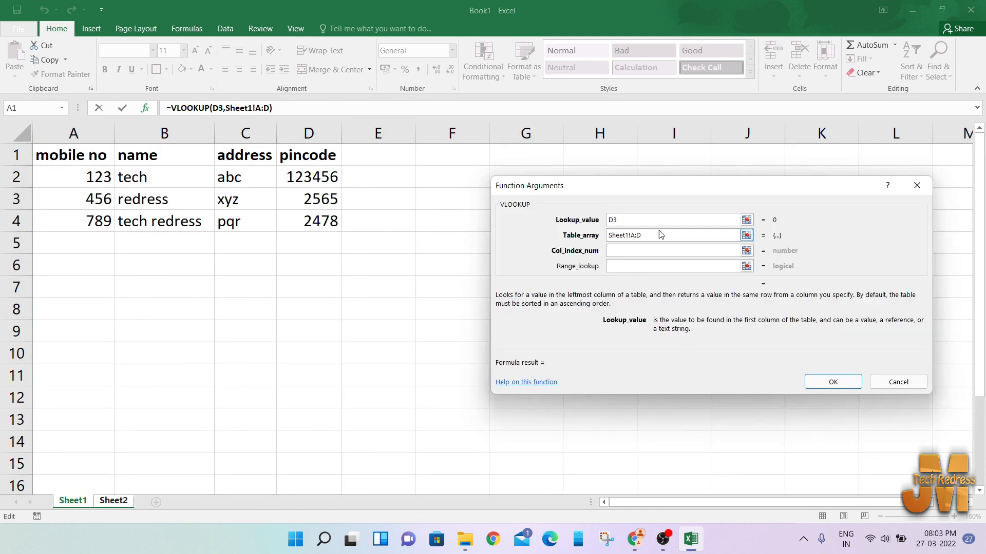
# - Set the address VLOOKUP's column index number to 3 and range lookup to 0, and complete the formula
pyautogui.click(651, 252)
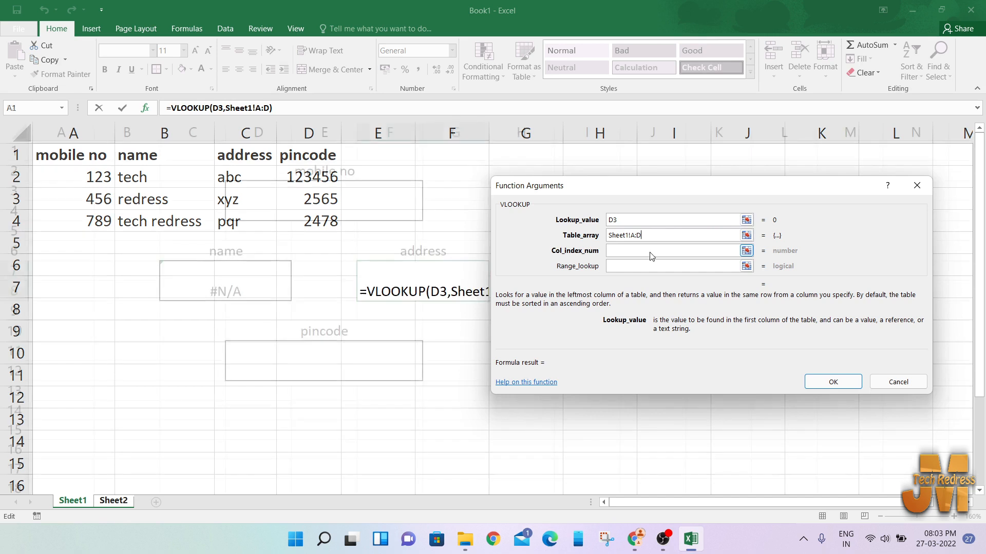
pyautogui.write('3')
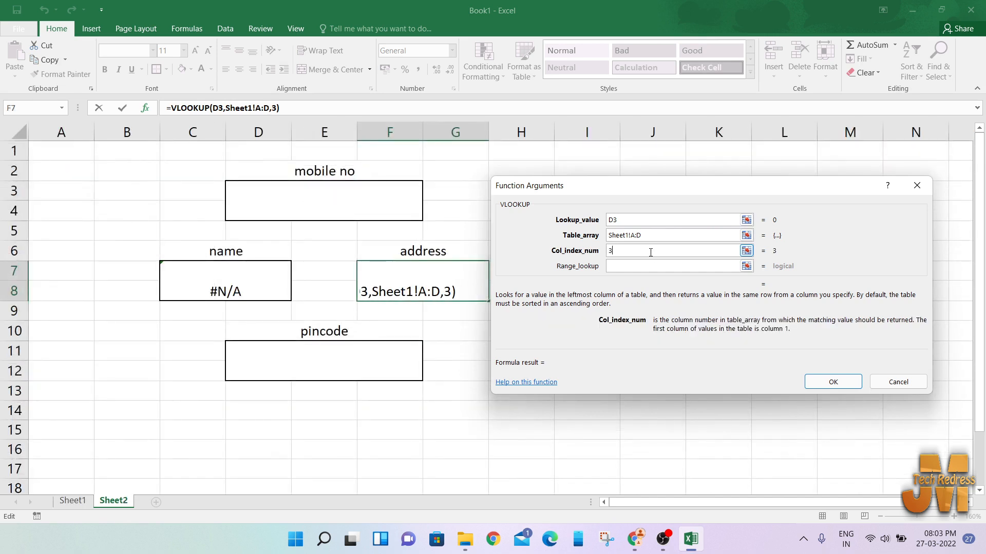
pyautogui.click(634, 266)
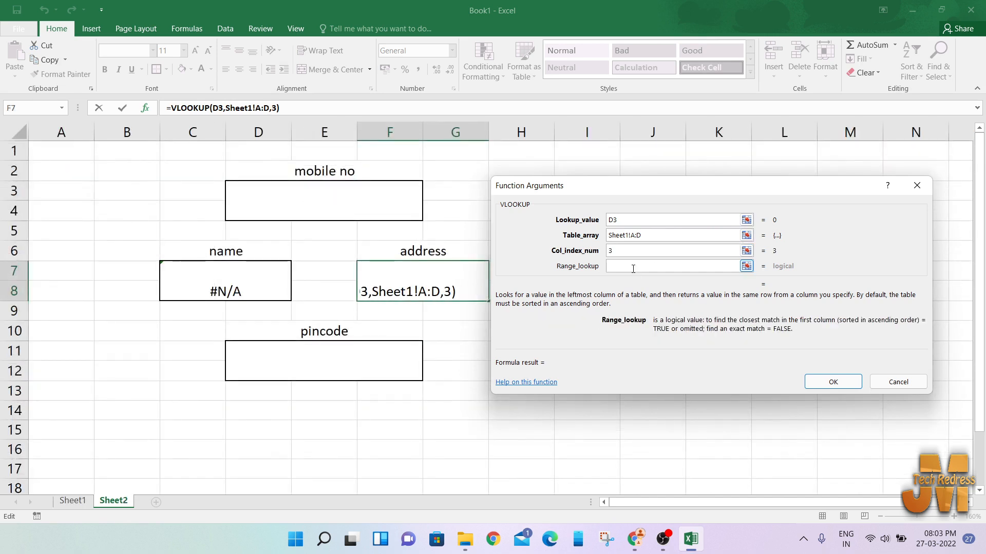
pyautogui.write('0')
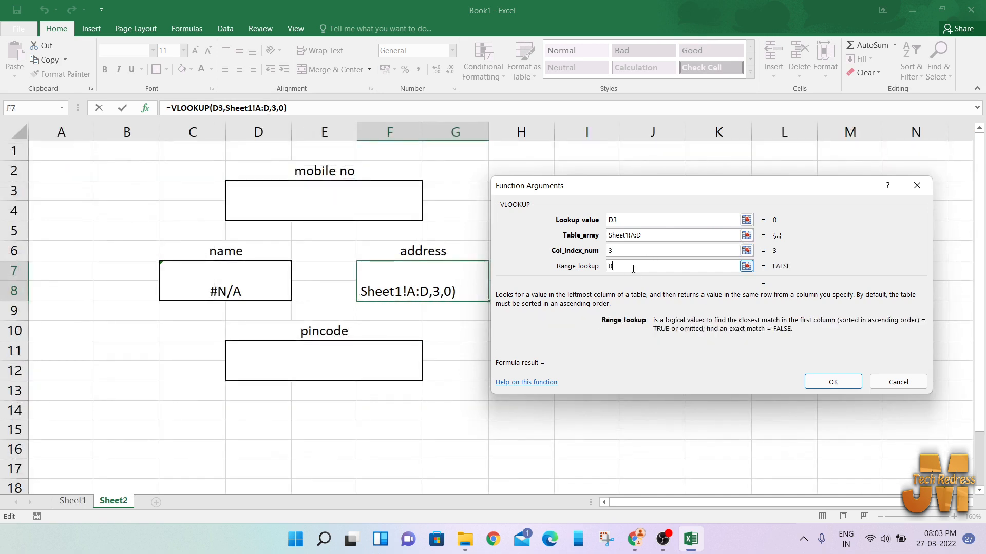
pyautogui.click(821, 381)
# - Insert a VLOOKUP function in the pincode box D11 with lookup value D3 and table array Sheet1!A:D
pyautogui.click(308, 365)
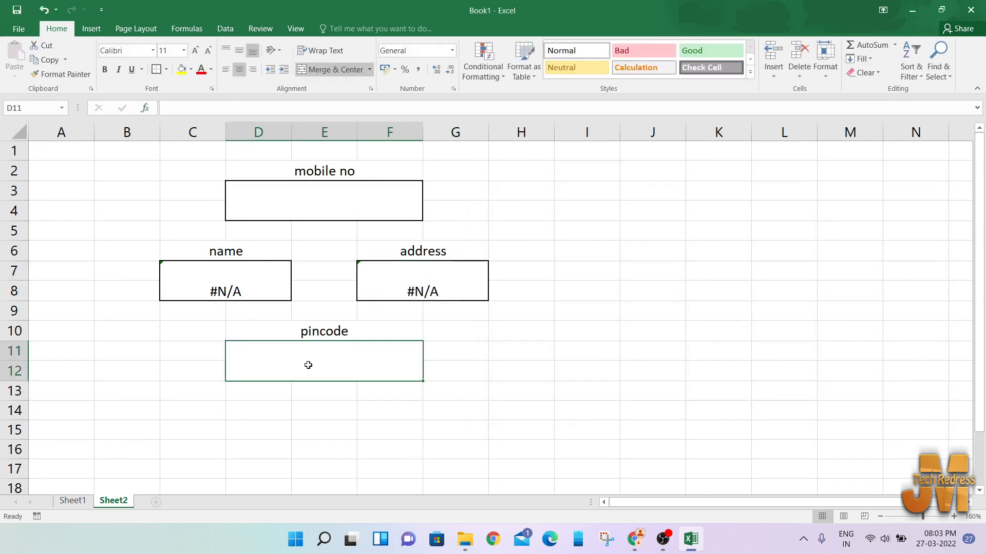
pyautogui.click(149, 109)
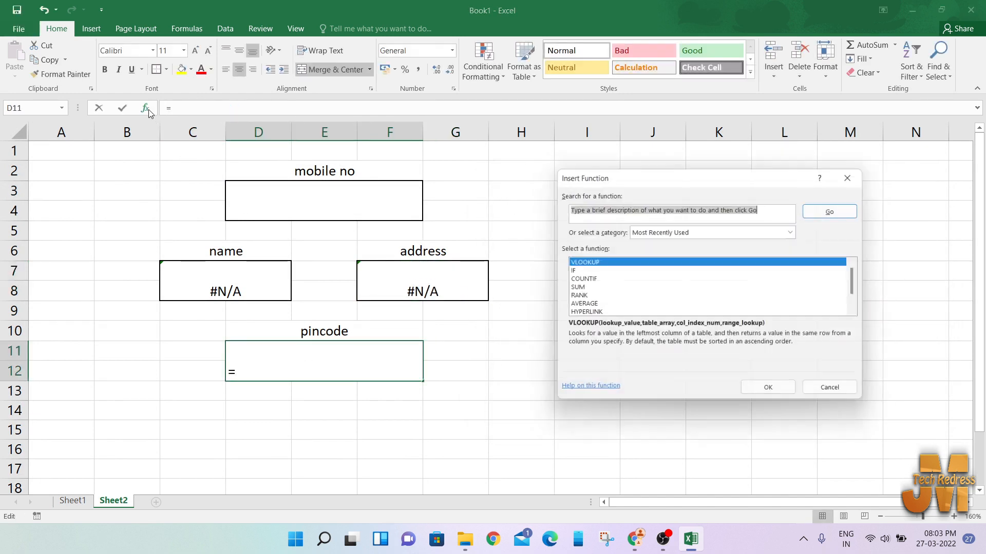
pyautogui.click(776, 399)
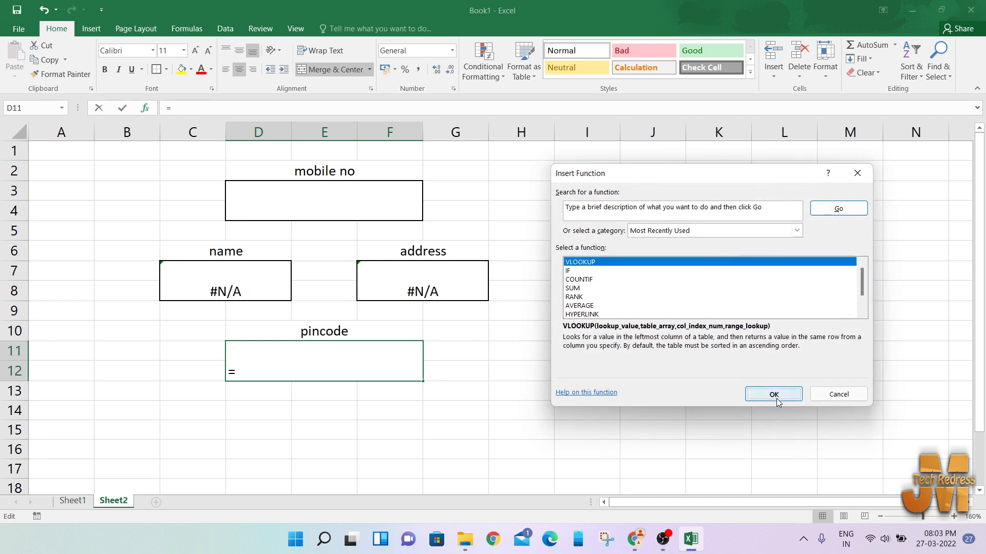
pyautogui.click(351, 198)
pyautogui.click(625, 234)
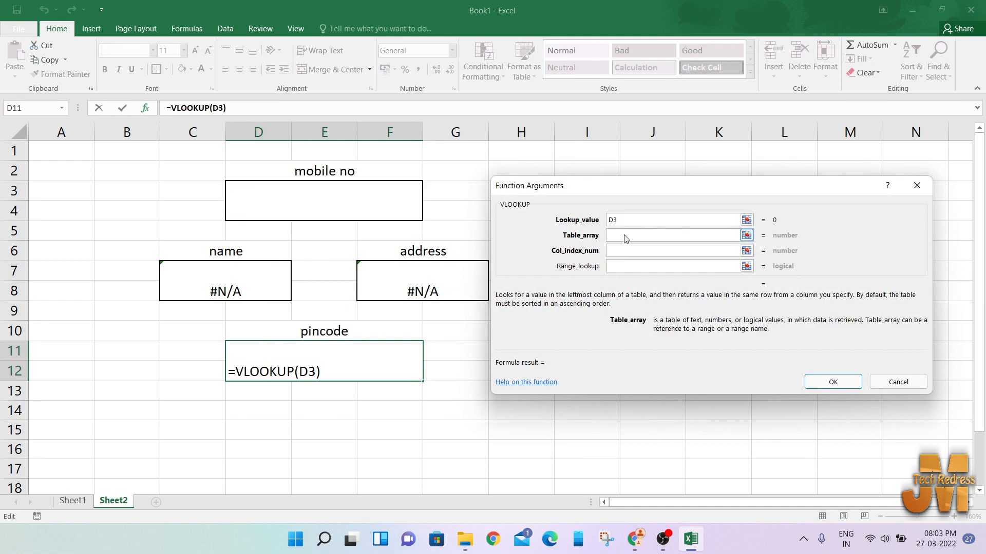
pyautogui.click(746, 235)
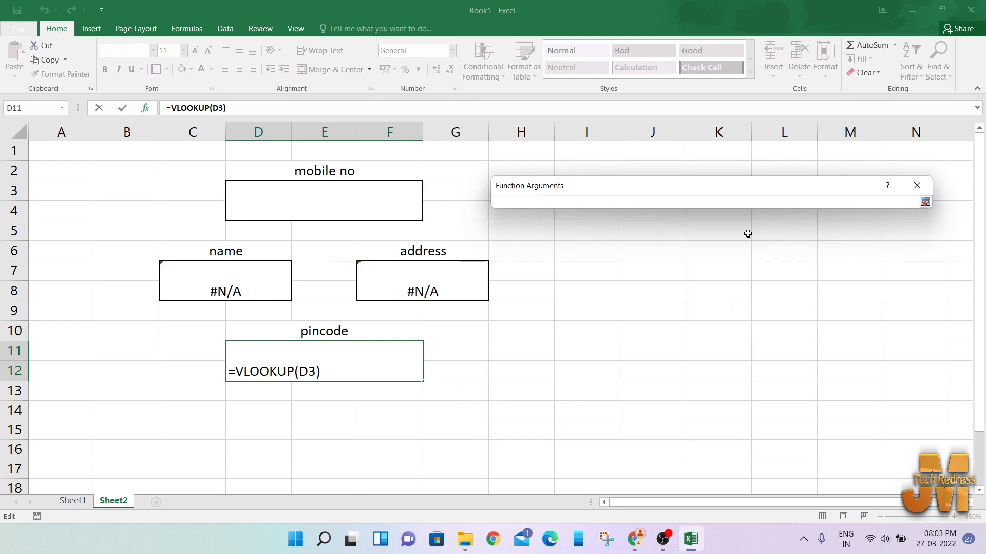
pyautogui.click(73, 500)
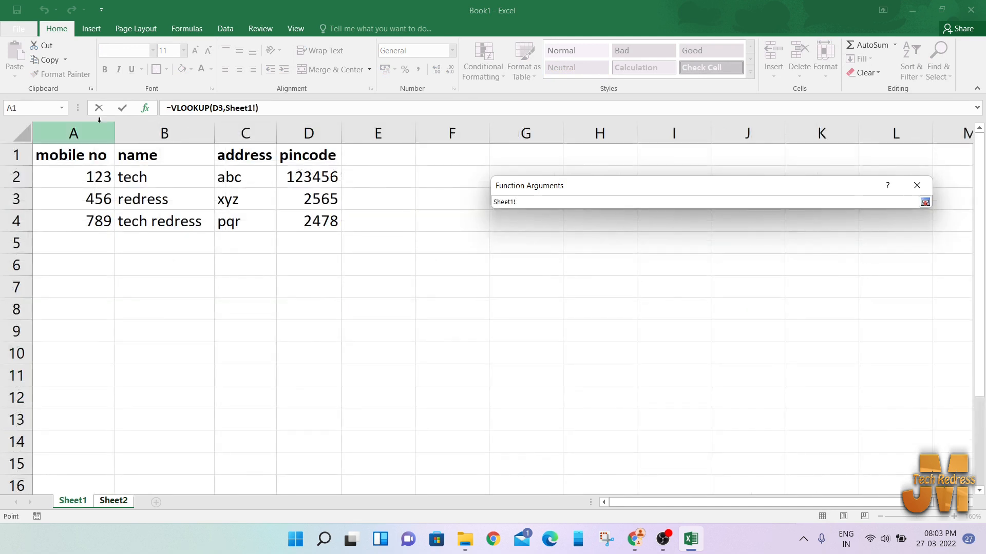
pyautogui.moveTo(74, 134); pyautogui.dragTo(308, 133)
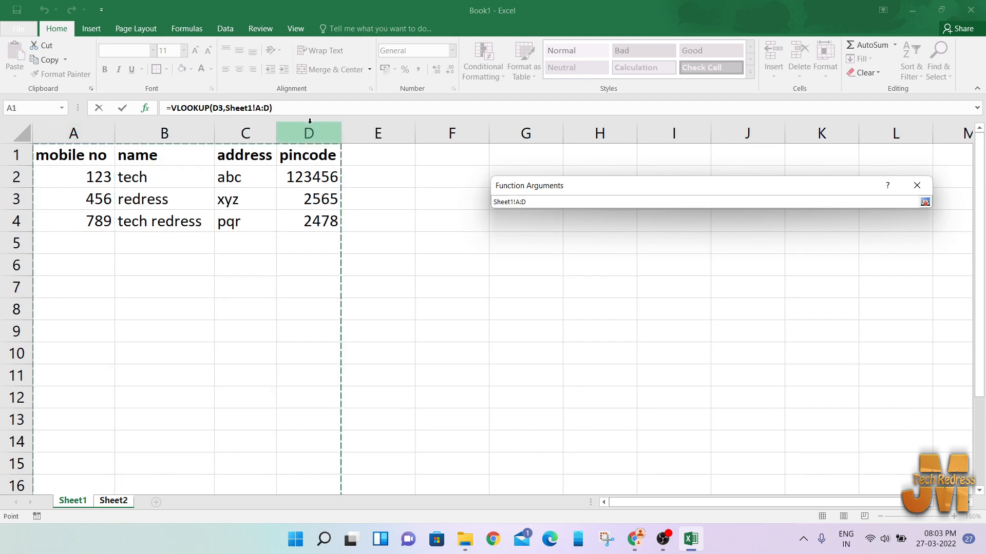
pyautogui.click(923, 204)
# - Set the pincode VLOOKUP's column index number to 4 and range lookup to 0, and complete the formula
pyautogui.click(631, 251)
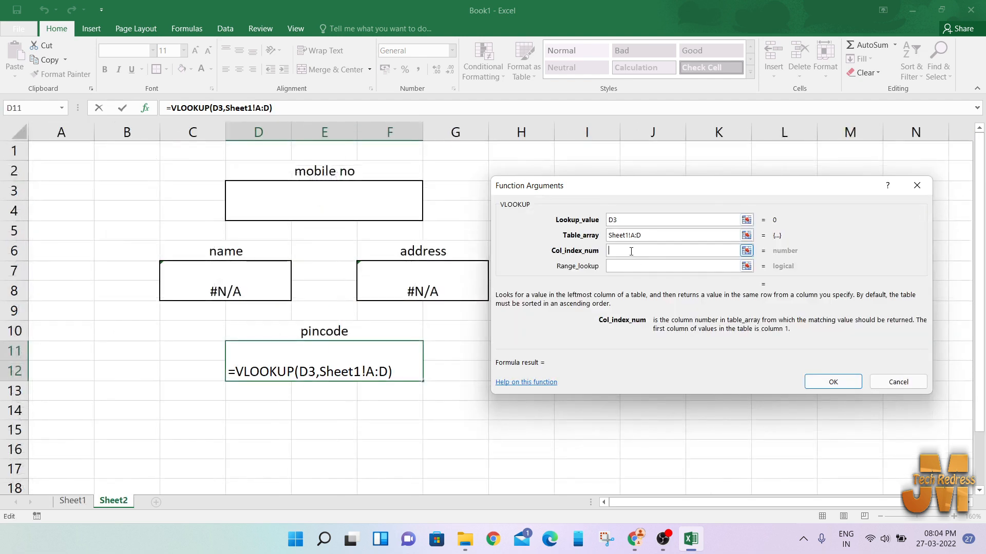
pyautogui.write('4')
pyautogui.press('Tab')
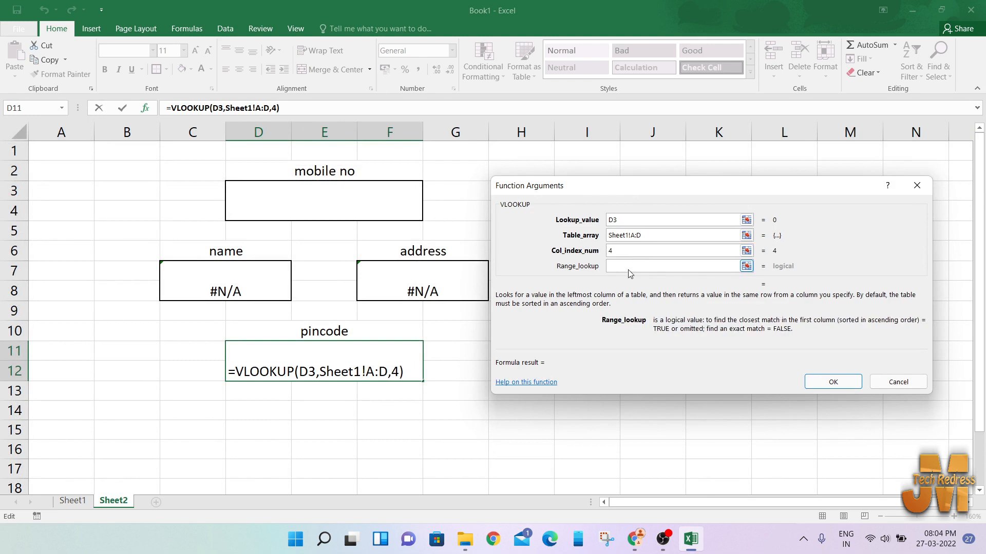
pyautogui.write('0')
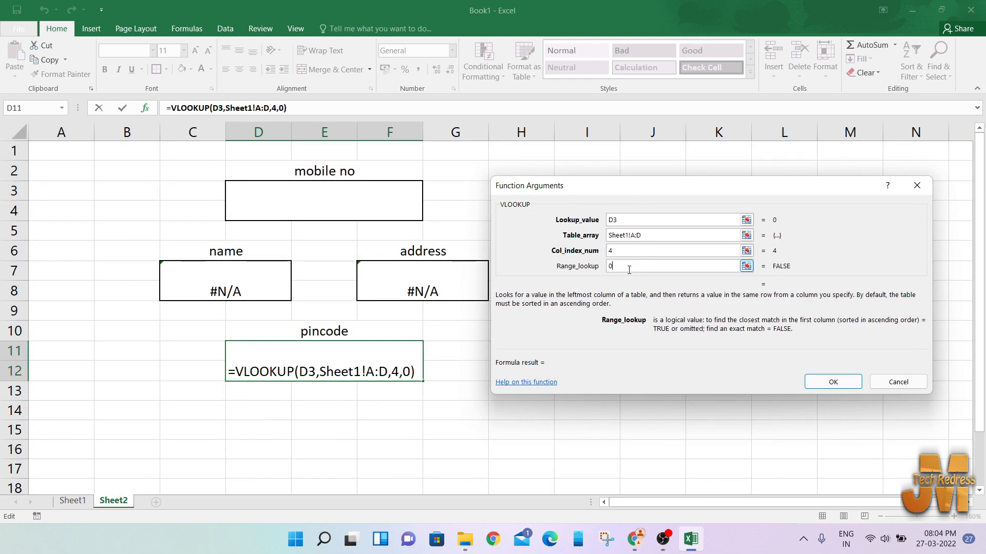
pyautogui.click(848, 378)
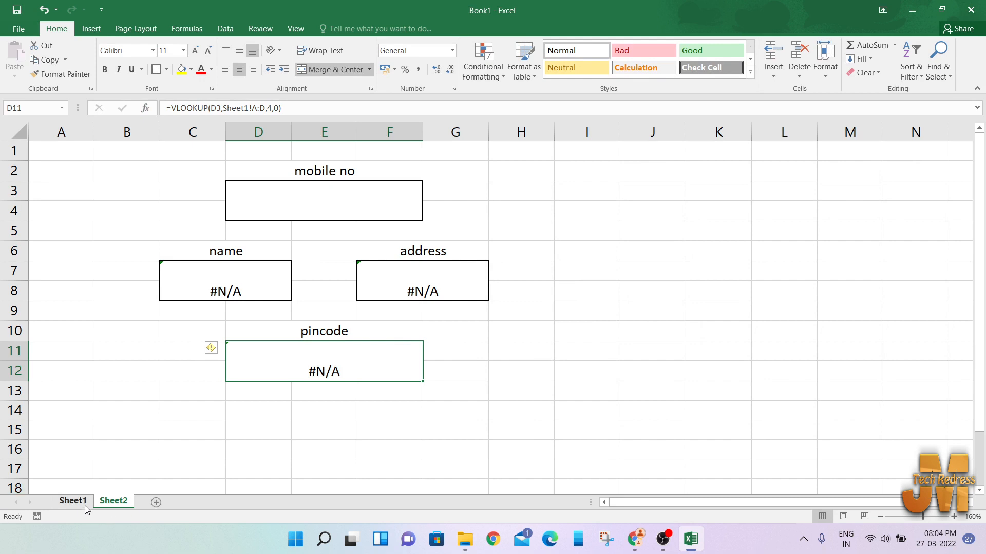
# - Enter the mobile number from row 3 of the Sheet1 table in the mobile no box D3 on Sheet2
pyautogui.click(73, 501)
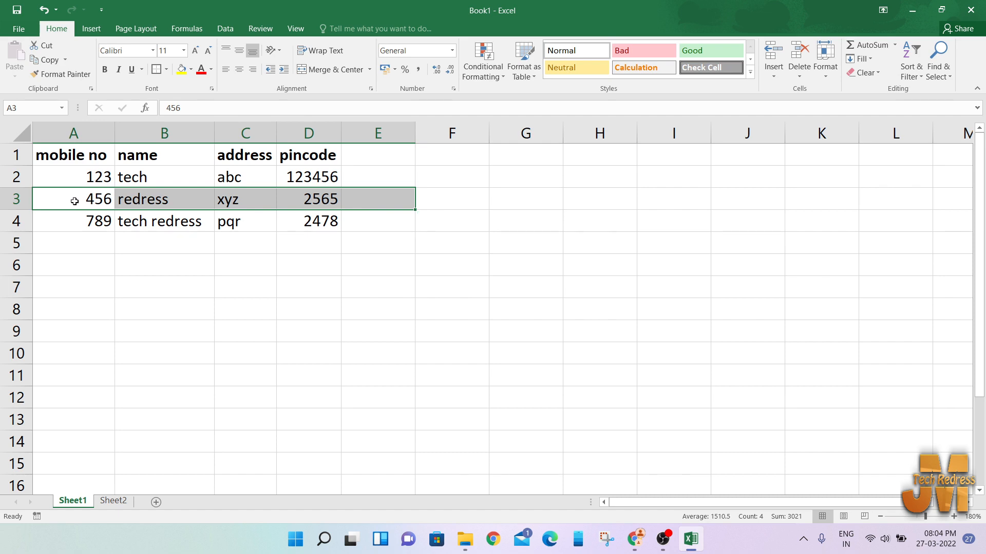
pyautogui.click(108, 504)
pyautogui.click(329, 209)
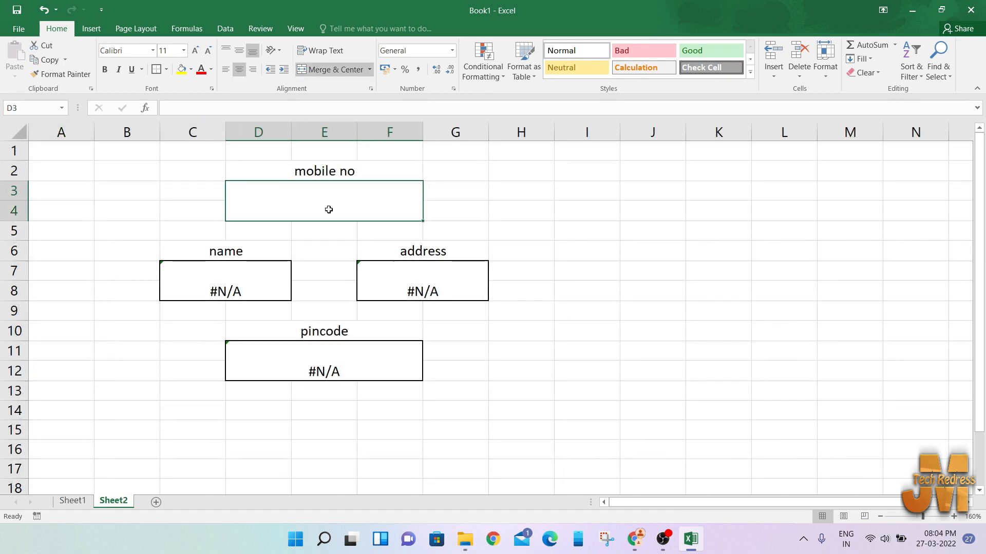
pyautogui.write('456')
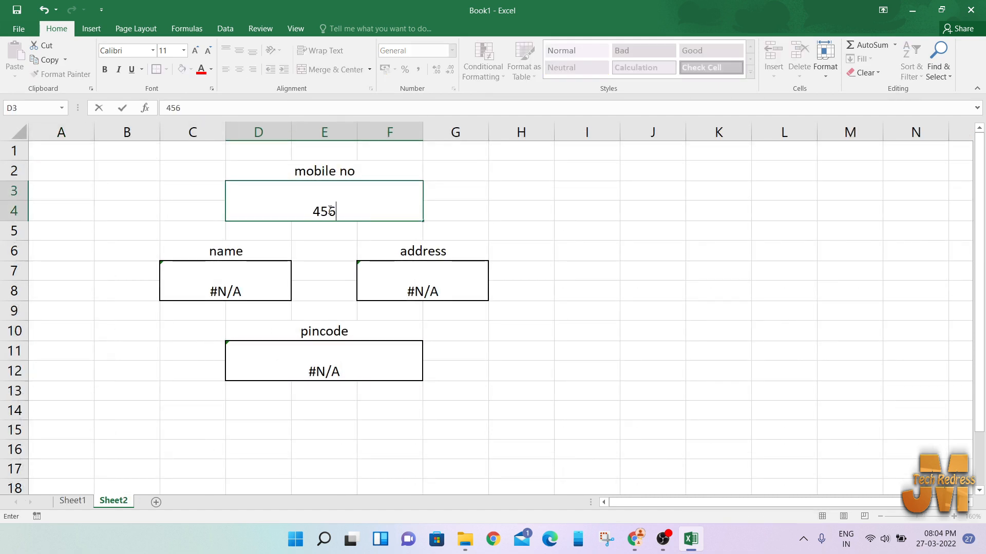
pyautogui.press('Return')
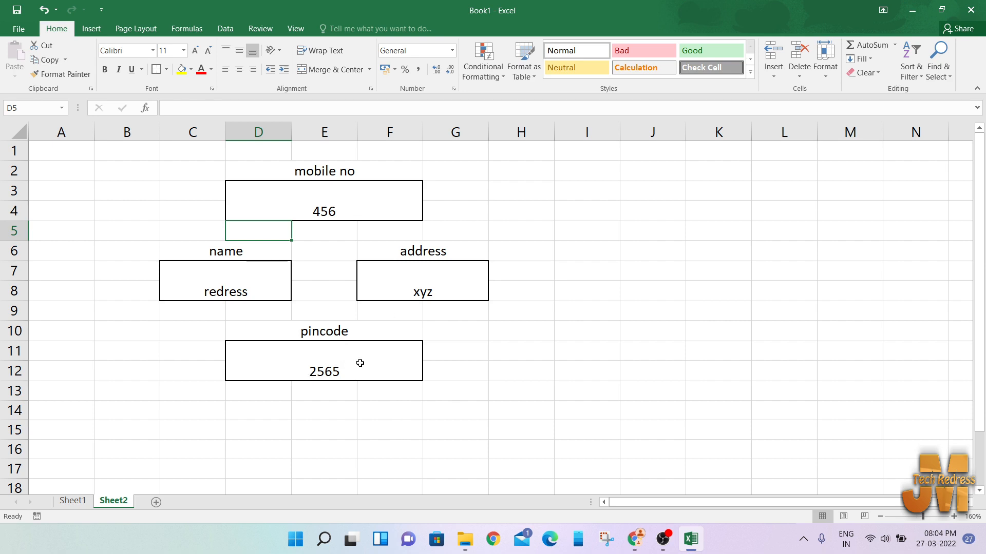
# - Check the form's name, address and pincode on Sheet2 against row 3 of the Sheet1 contact table
pyautogui.click(78, 501)
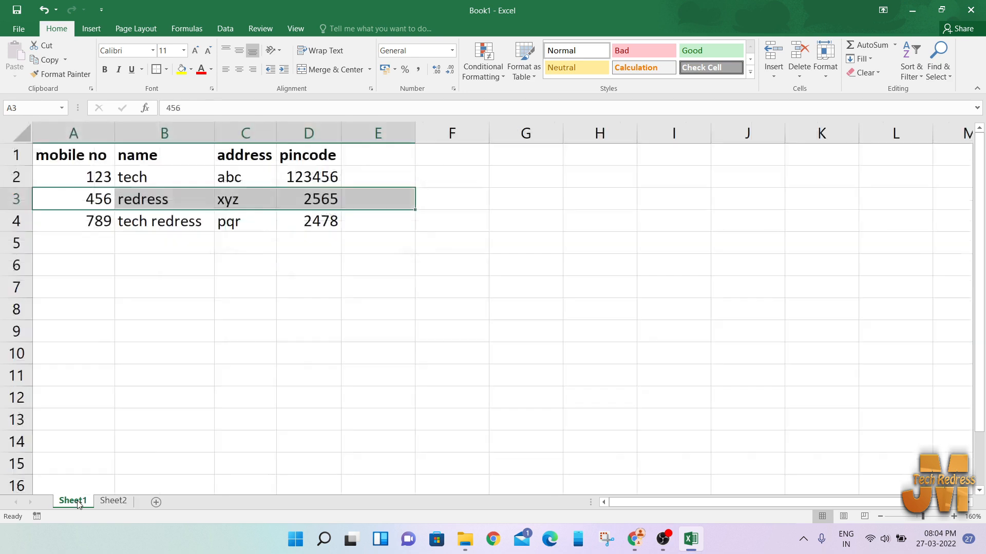
pyautogui.click(151, 316)
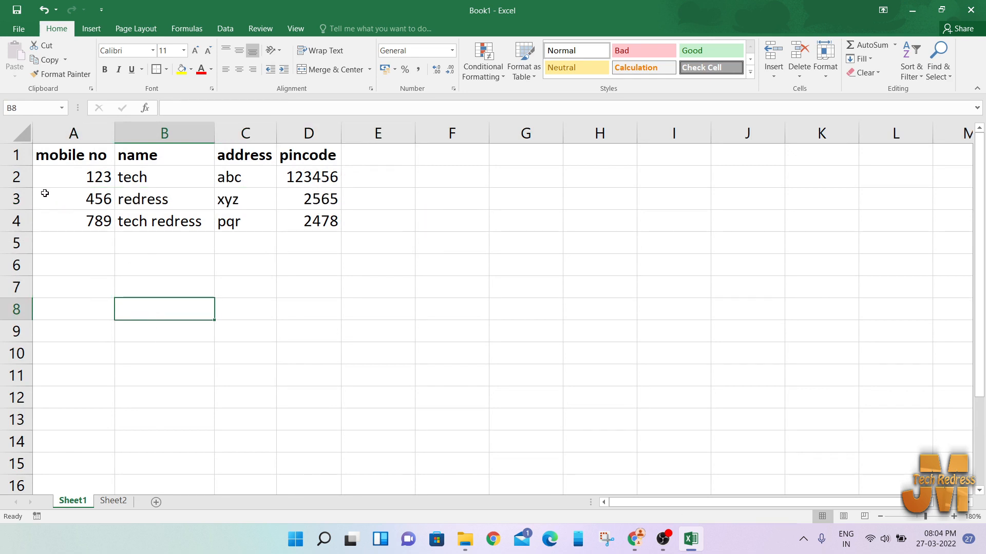
pyautogui.click(16, 221)
pyautogui.click(18, 199)
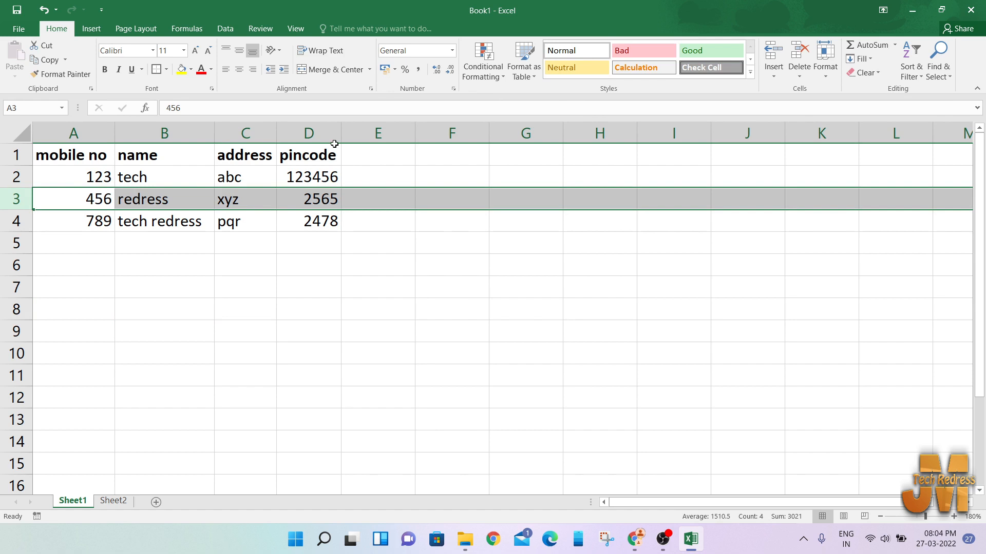
pyautogui.click(271, 280)
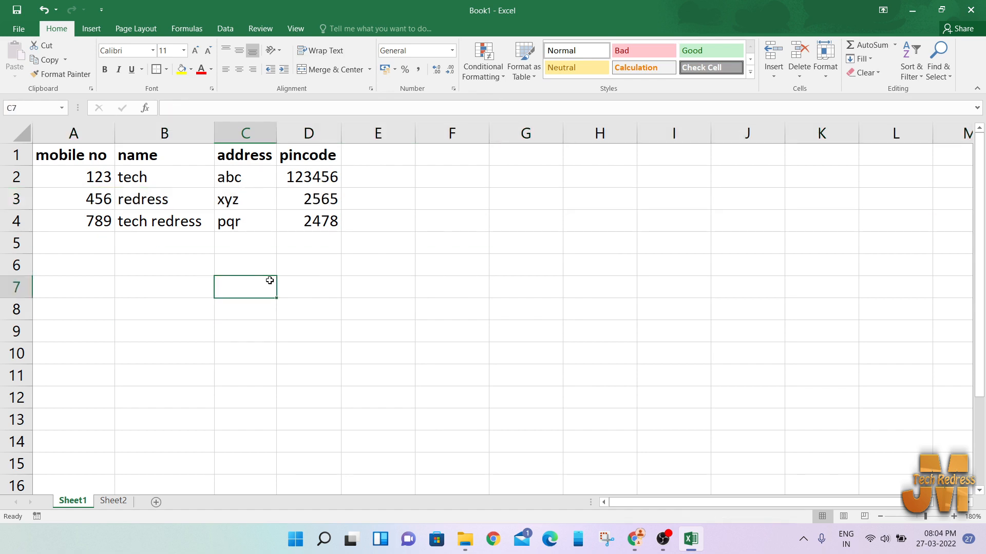
pyautogui.click(115, 502)
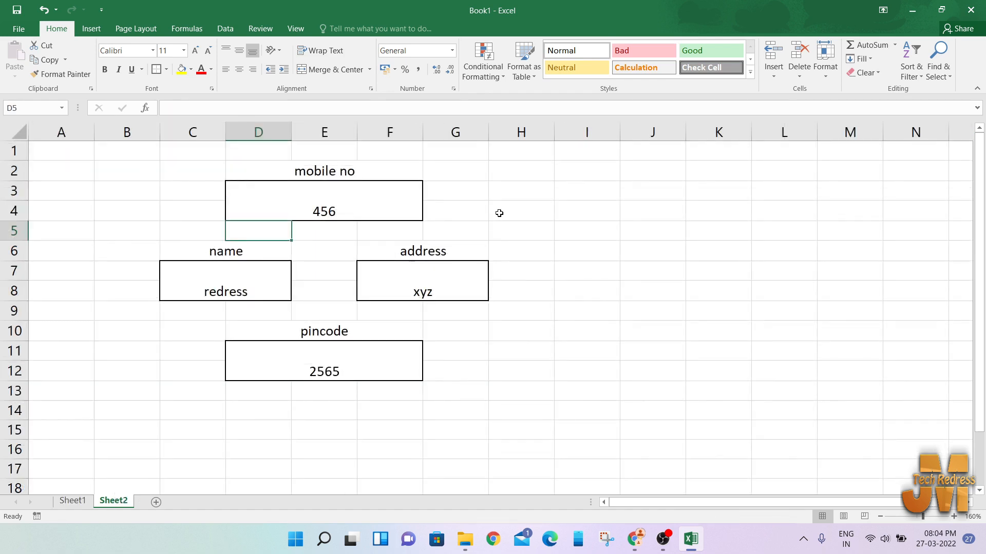
pyautogui.click(556, 244)
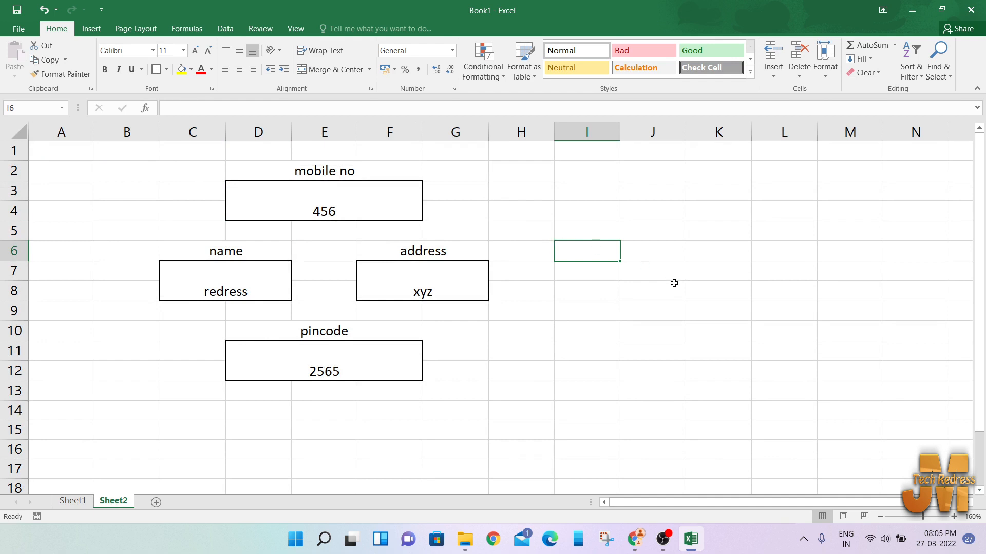